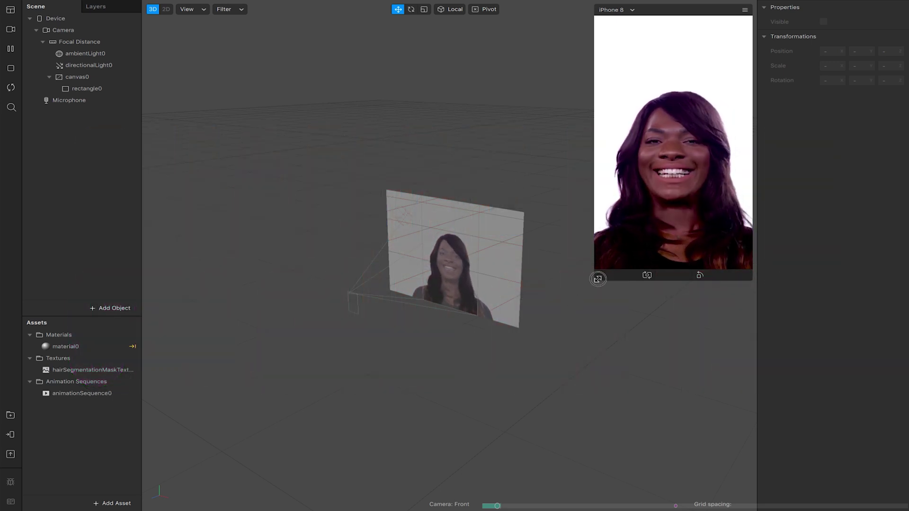
Enlarge the simulator preview of the finished hair effect and create a new blank project.
{"action": "left_click", "coordinate": [597, 279]}
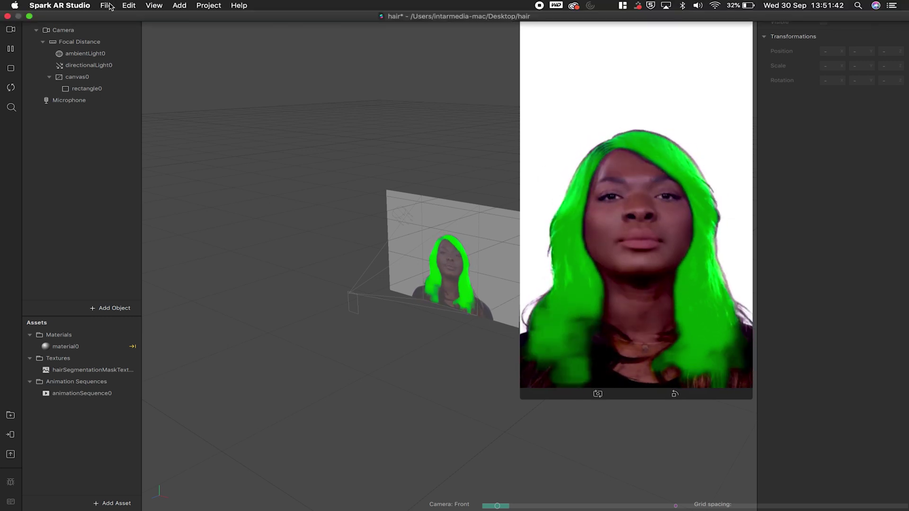
{"action": "left_click", "coordinate": [107, 5]}
{"action": "left_click", "coordinate": [127, 17]}
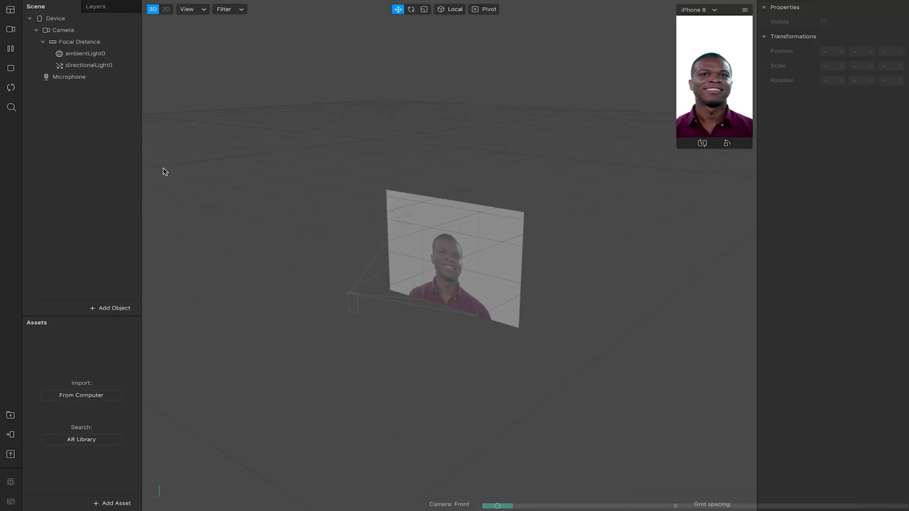
Add Hair segmentation to the camera and remove Facebook as a platform.
{"action": "left_click", "coordinate": [62, 29]}
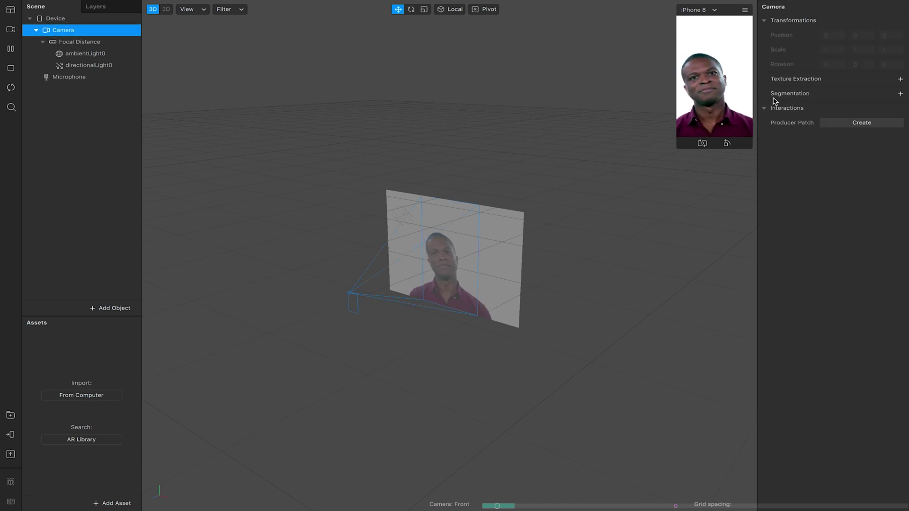
{"action": "left_click", "coordinate": [898, 93]}
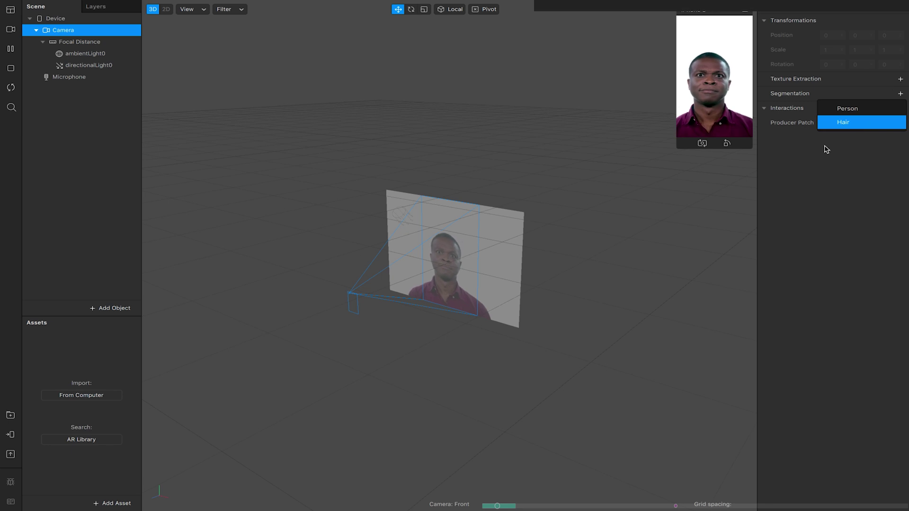
{"action": "left_click", "coordinate": [845, 123]}
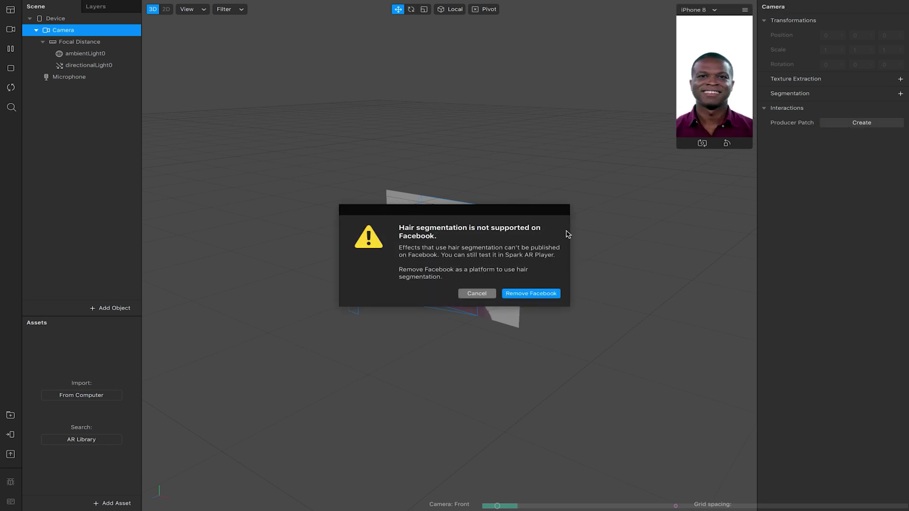
{"action": "left_click", "coordinate": [531, 294]}
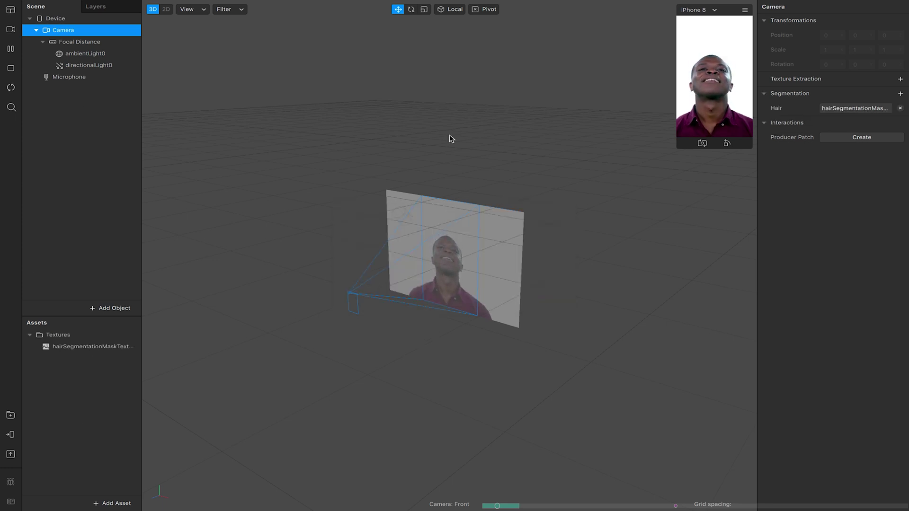
Insert a Rectangle object into the scene.
{"action": "left_click", "coordinate": [101, 308]}
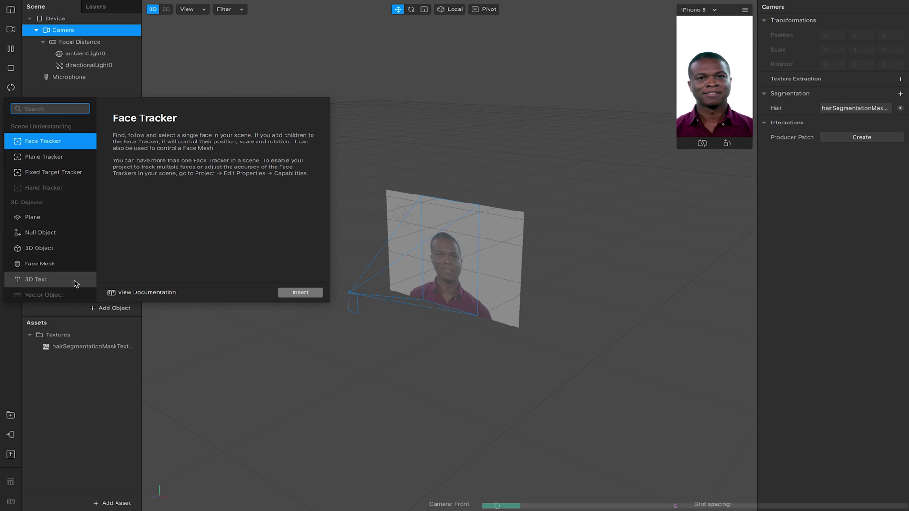
{"action": "scroll", "coordinate": [40, 256], "scroll_direction": "down", "scroll_amount": 2}
{"action": "left_click", "coordinate": [41, 259]}
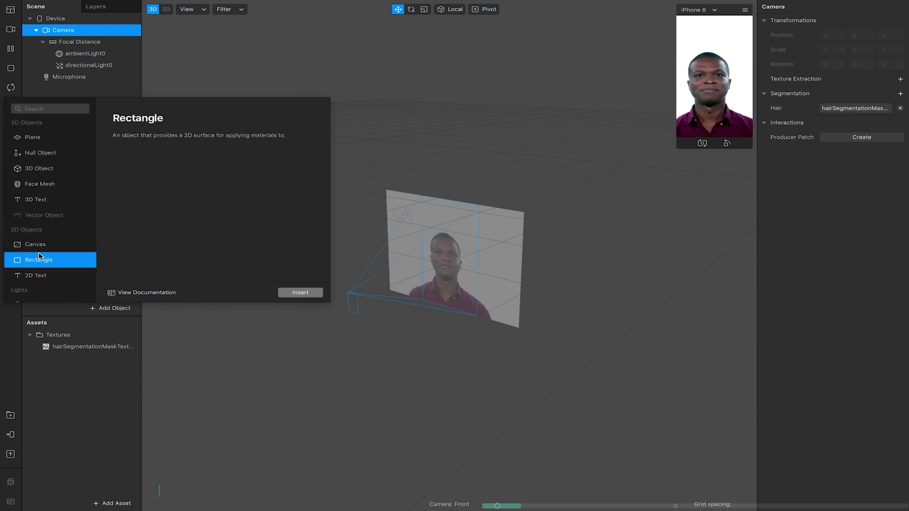
{"action": "left_click", "coordinate": [297, 292]}
Set the rectangle's size to fill both the width and the height of its canvas.
{"action": "left_click", "coordinate": [840, 76]}
{"action": "left_click", "coordinate": [838, 93]}
{"action": "left_click", "coordinate": [840, 95]}
{"action": "left_click", "coordinate": [841, 107]}
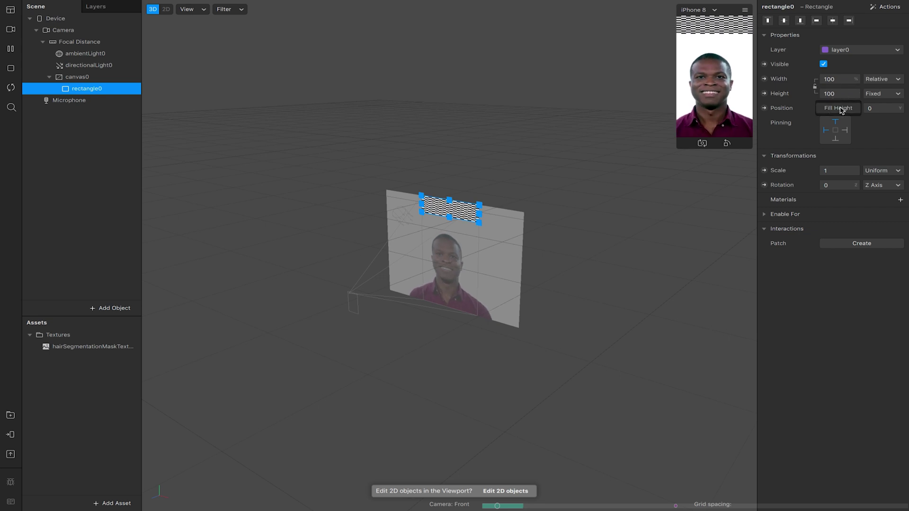
Create a new material on the rectangle and rename it Hair.
{"action": "left_click", "coordinate": [898, 201]}
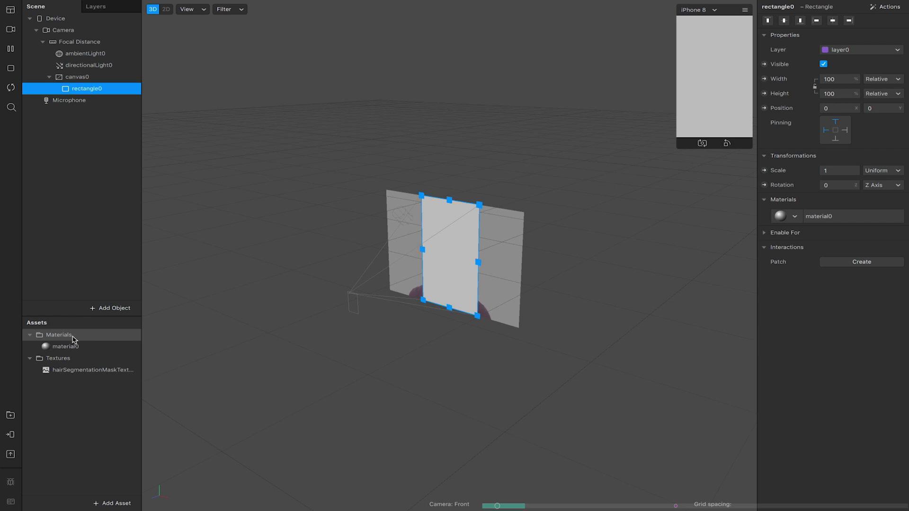
{"action": "left_click", "coordinate": [54, 349]}
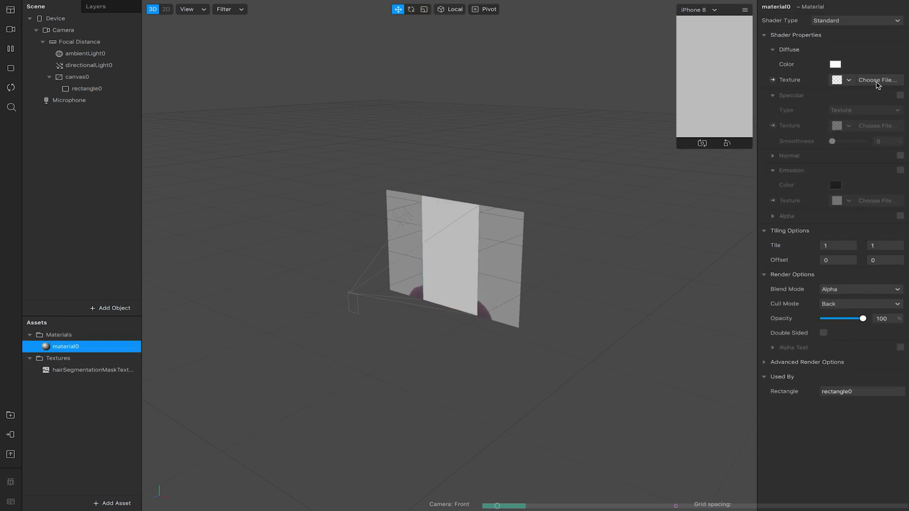
{"action": "double_click", "coordinate": [789, 9]}
{"action": "type", "text": "Hair"}
{"action": "key", "text": "Return"}
Enable Alpha on the Hair material and use hairSegmentationMaskTexture0 as its alpha texture.
{"action": "left_click", "coordinate": [900, 215]}
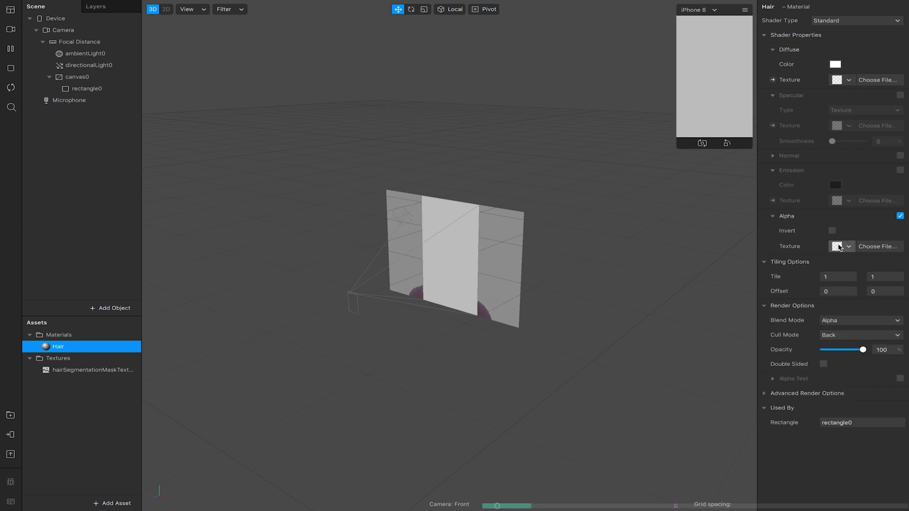
{"action": "left_click", "coordinate": [855, 248]}
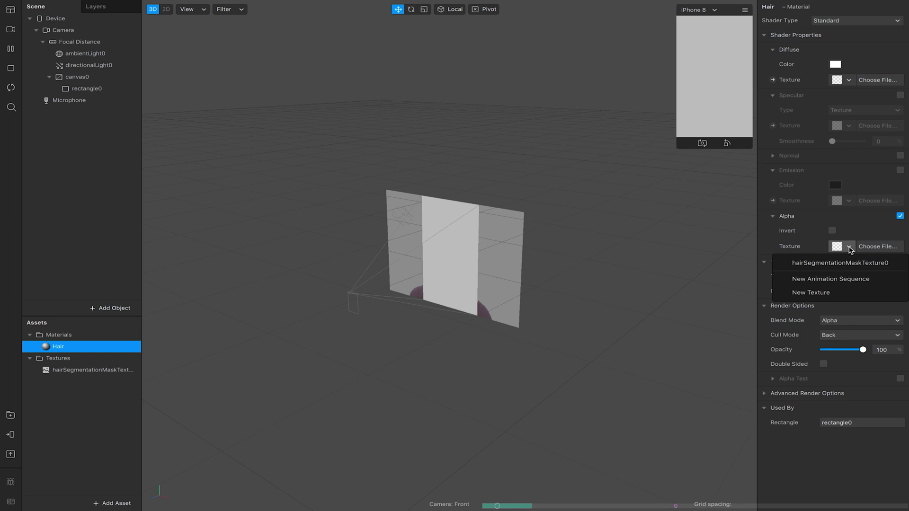
{"action": "left_click", "coordinate": [823, 266]}
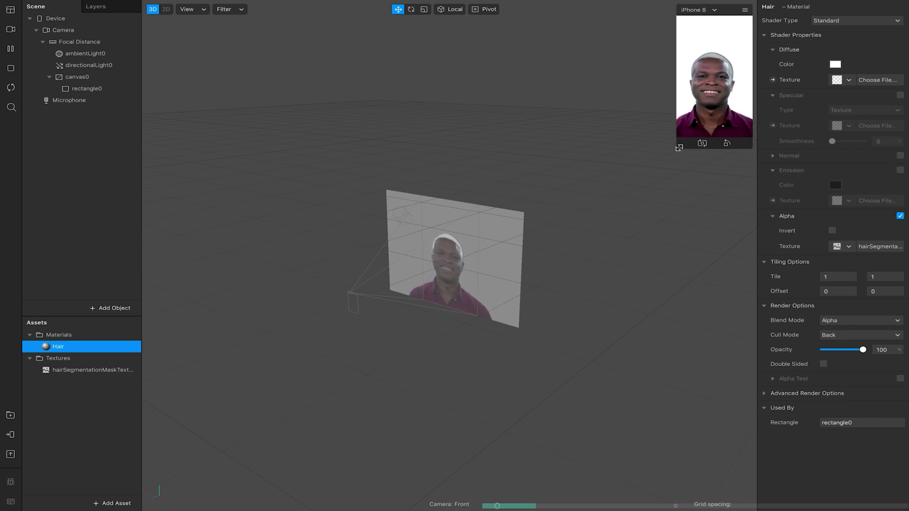
Enlarge the simulator preview and switch it to the second real-time simulation video, showing a long-haired woman.
{"action": "left_click", "coordinate": [679, 148]}
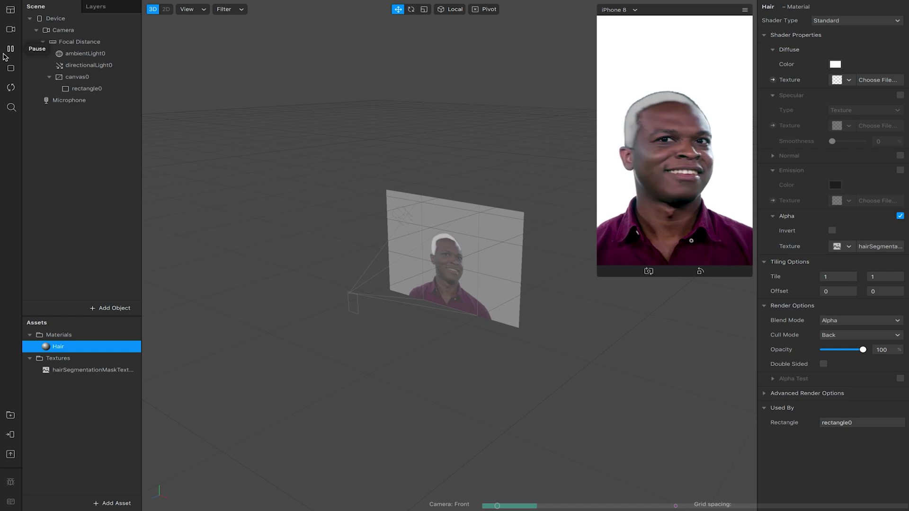
{"action": "left_click", "coordinate": [10, 28]}
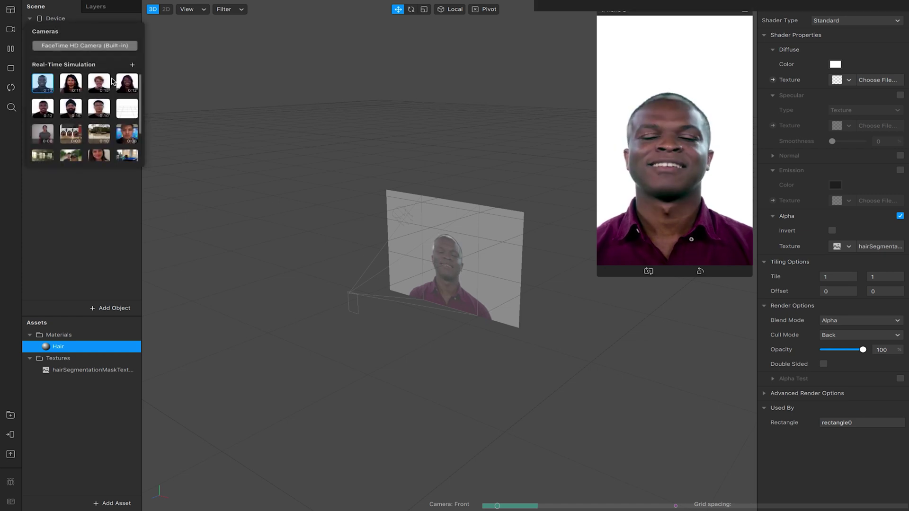
{"action": "left_click", "coordinate": [76, 84]}
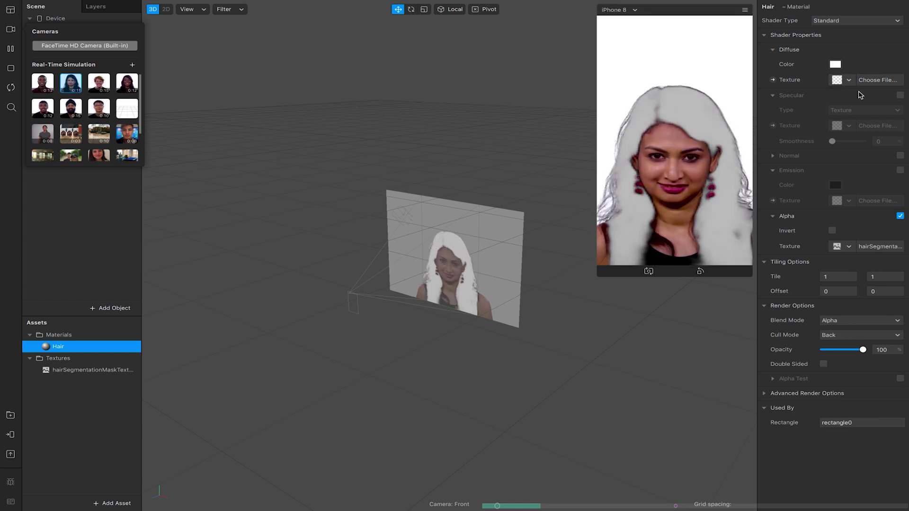
{"action": "left_click", "coordinate": [834, 64]}
{"action": "left_click_drag", "start_coordinate": [90, 318], "coordinate": [65, 340]}
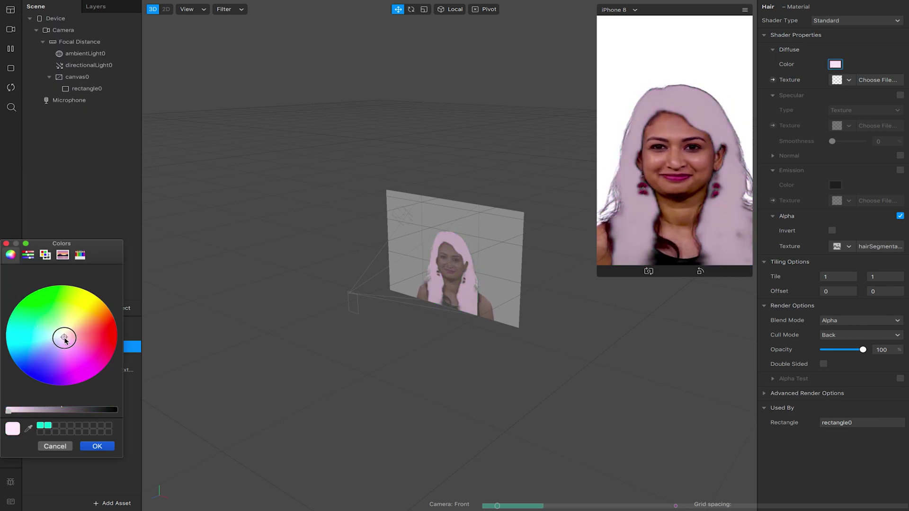
{"action": "left_click", "coordinate": [52, 446]}
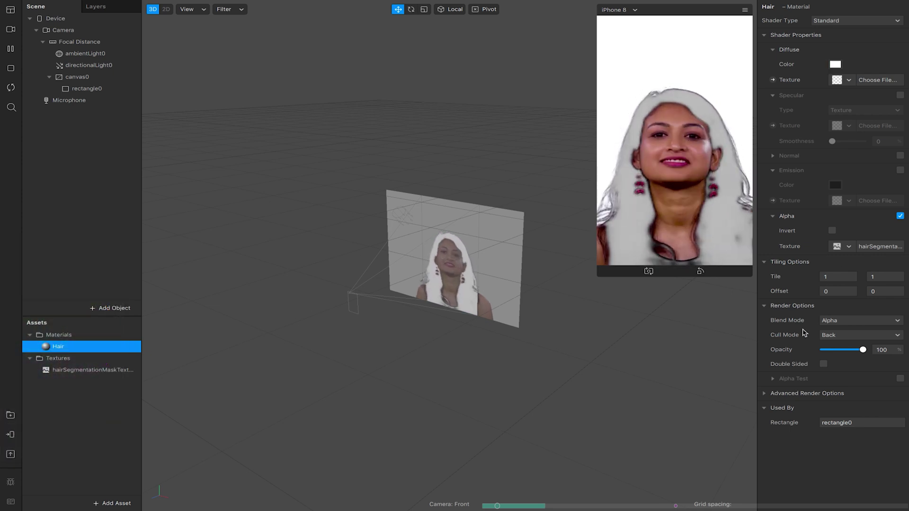
Try the Screen blend mode on the Hair material and settle on the Add blend mode.
{"action": "left_click", "coordinate": [834, 321]}
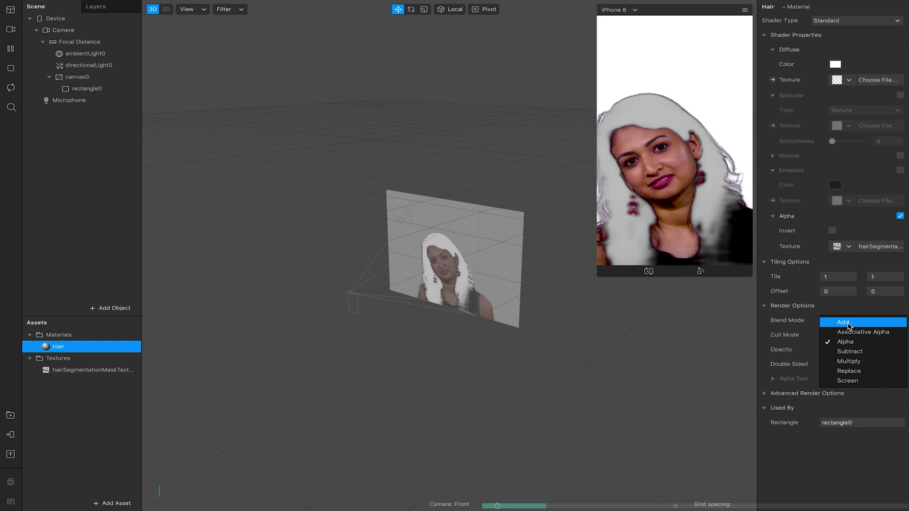
{"action": "left_click", "coordinate": [848, 325]}
{"action": "left_click", "coordinate": [842, 320]}
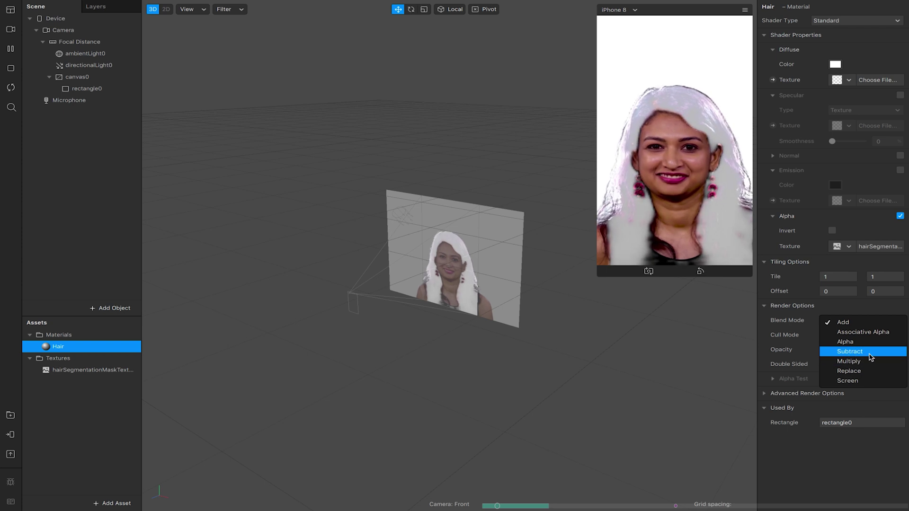
{"action": "left_click", "coordinate": [897, 382]}
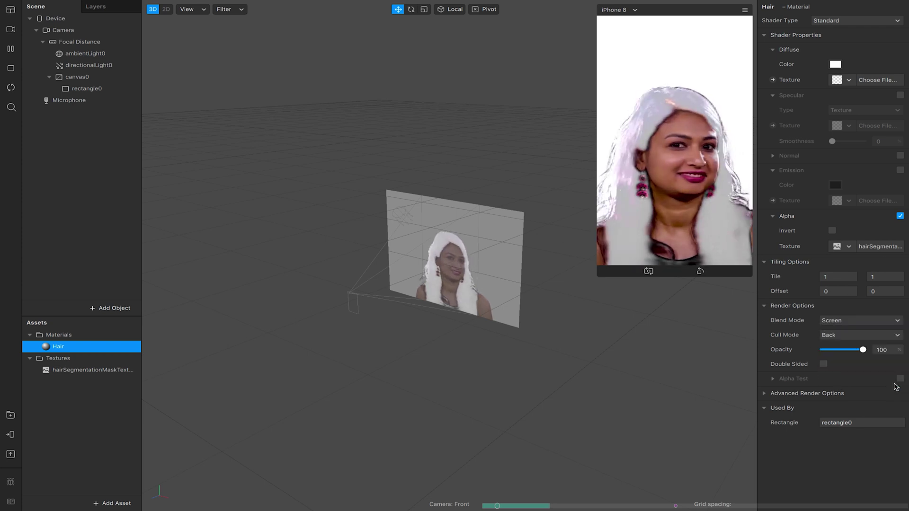
{"action": "left_click", "coordinate": [858, 321]}
{"action": "left_click", "coordinate": [852, 322]}
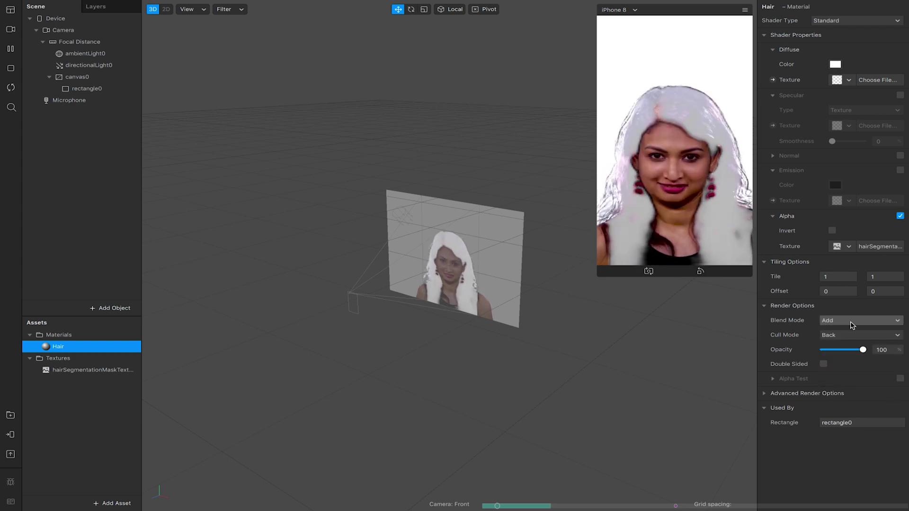
Enlarge the simulator preview further and inspect the settings of the hair segmentation mask texture.
{"action": "left_click_drag", "start_coordinate": [599, 273], "coordinate": [577, 310]}
{"action": "left_click", "coordinate": [78, 371]}
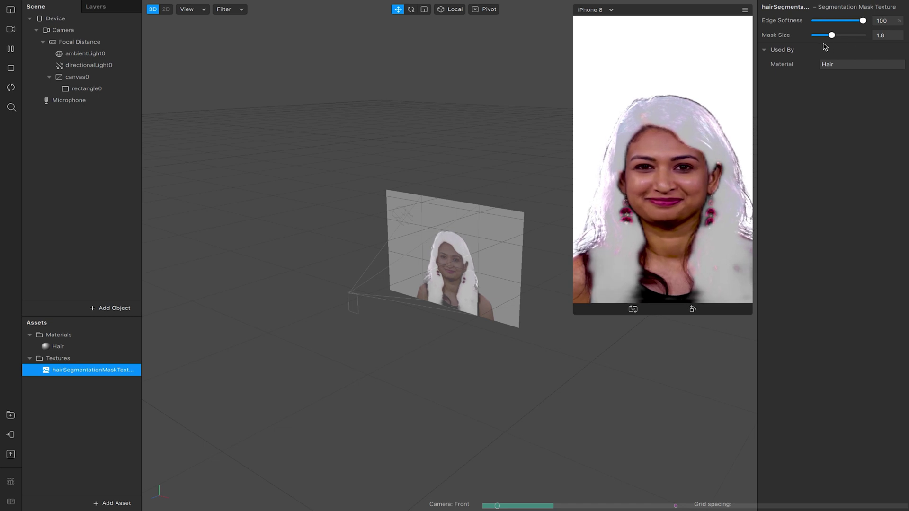
Show the Patch Editor and make it taller.
{"action": "mouse_move", "coordinate": [156, 3]}
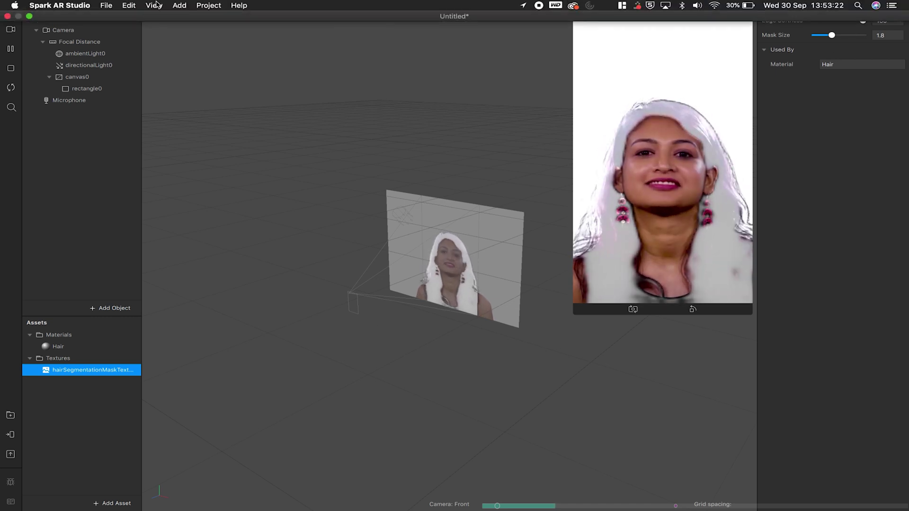
{"action": "left_click", "coordinate": [156, 4]}
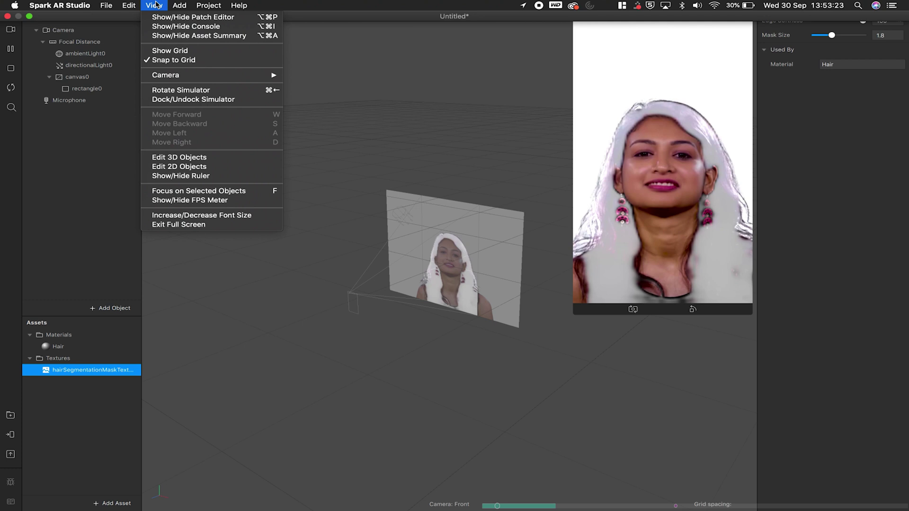
{"action": "left_click", "coordinate": [180, 18]}
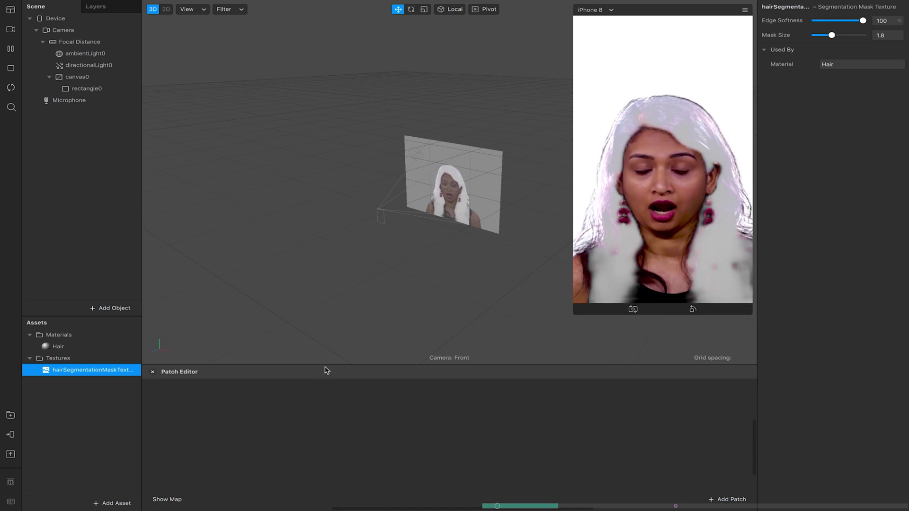
{"action": "left_click_drag", "start_coordinate": [324, 366], "coordinate": [324, 300]}
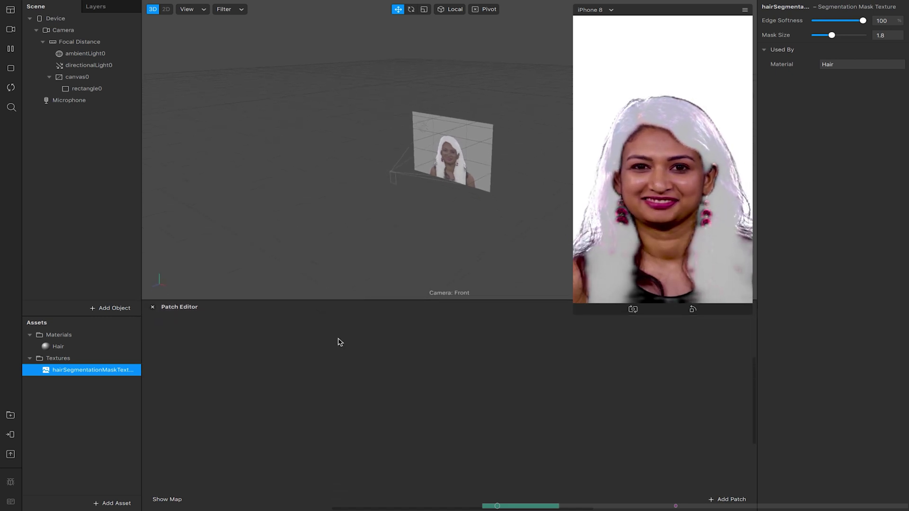
Add a Counter patch and place it in the left part of the patch graph.
{"action": "double_click", "coordinate": [338, 375]}
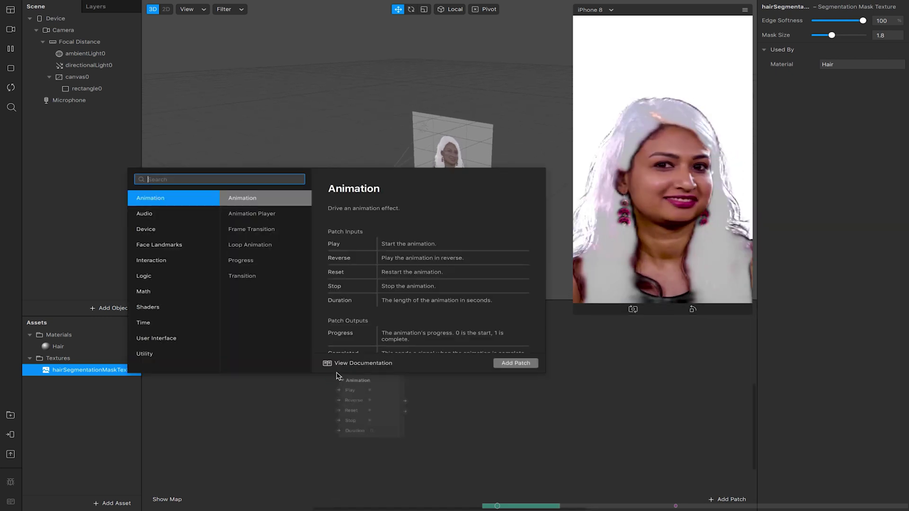
{"action": "type", "text": "counter"}
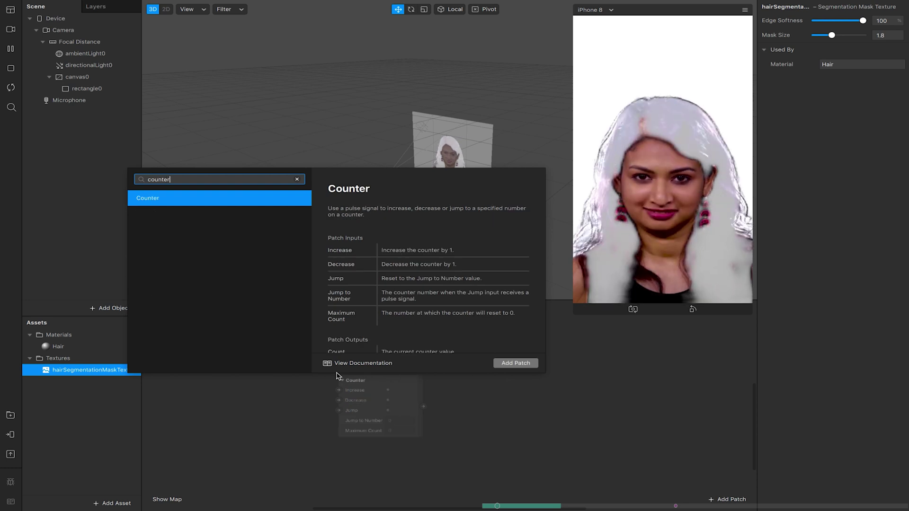
{"action": "key", "text": "Return"}
{"action": "left_click_drag", "start_coordinate": [367, 389], "coordinate": [321, 365]}
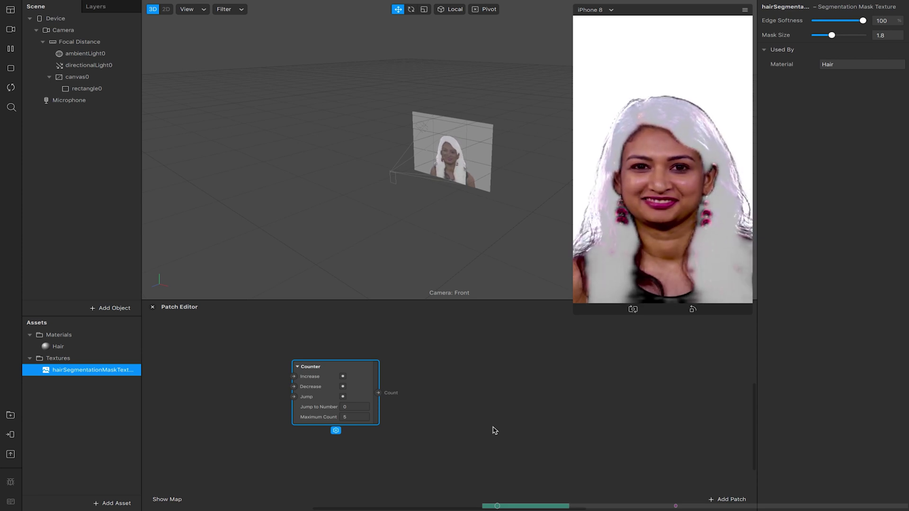
Add an Option Picker patch and align it to the right of the Counter patch.
{"action": "double_click", "coordinate": [467, 381]}
{"action": "type", "text": "option"}
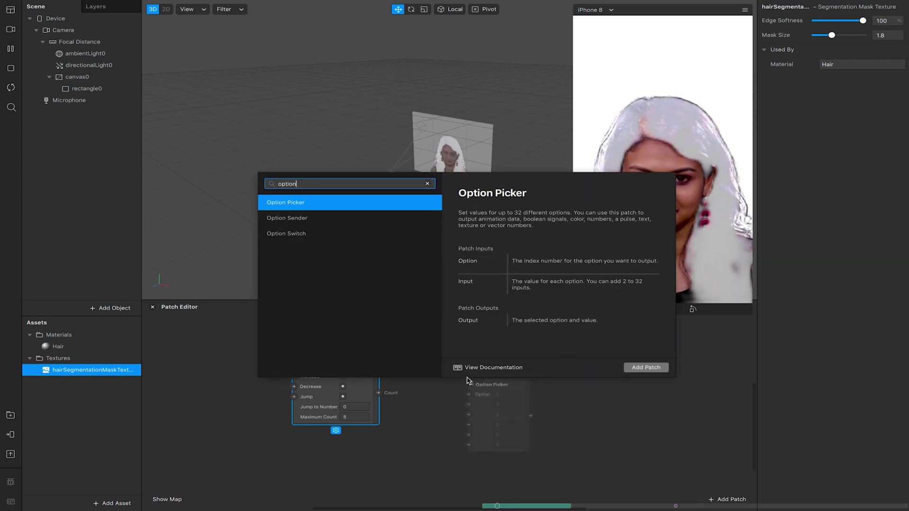
{"action": "left_click", "coordinate": [646, 368]}
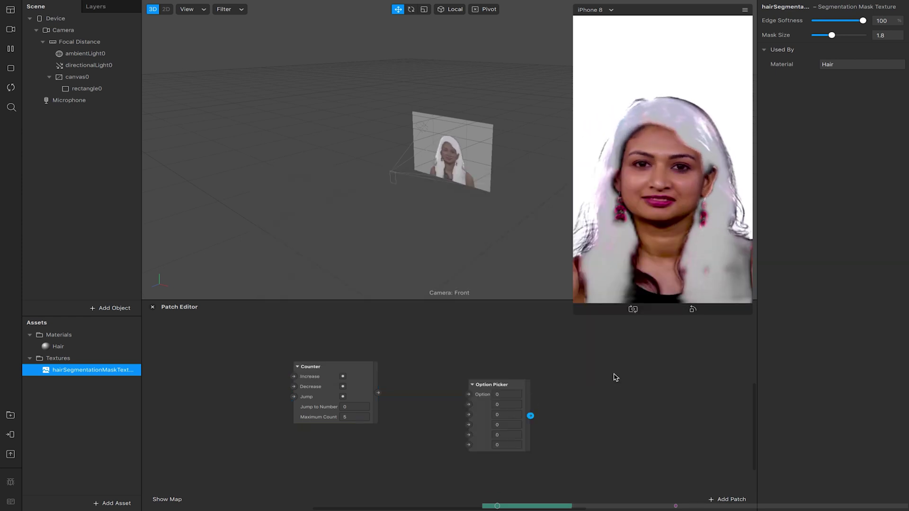
{"action": "left_click_drag", "start_coordinate": [492, 378], "coordinate": [464, 358]}
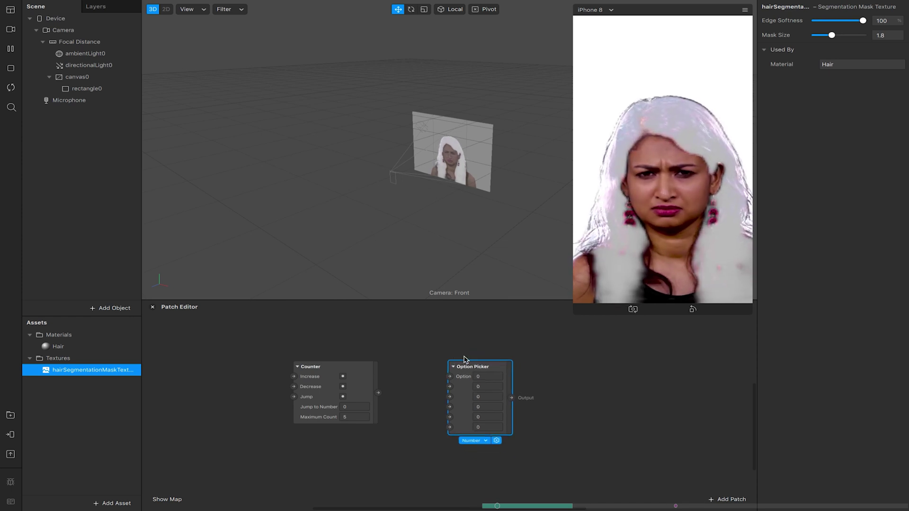
Set the Option Picker's data type to Color and connect the Counter's output to its Option input.
{"action": "left_click", "coordinate": [471, 441]}
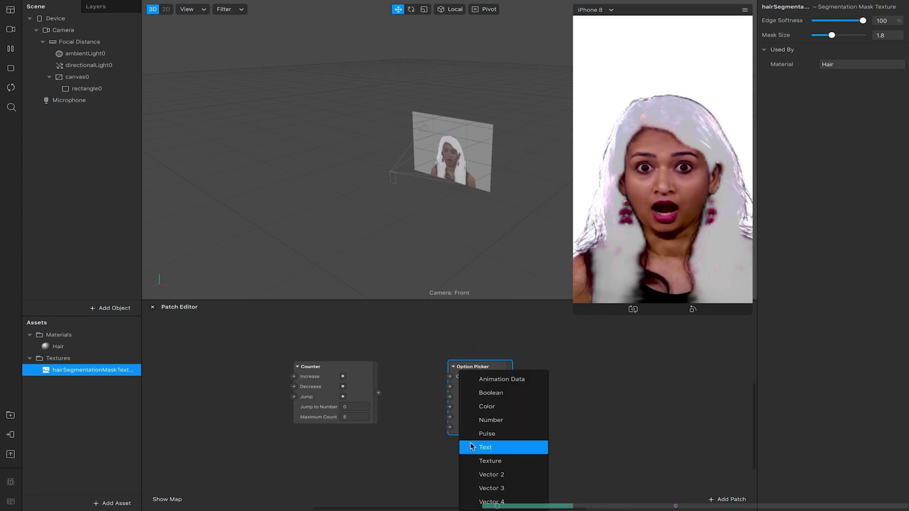
{"action": "left_click", "coordinate": [488, 407]}
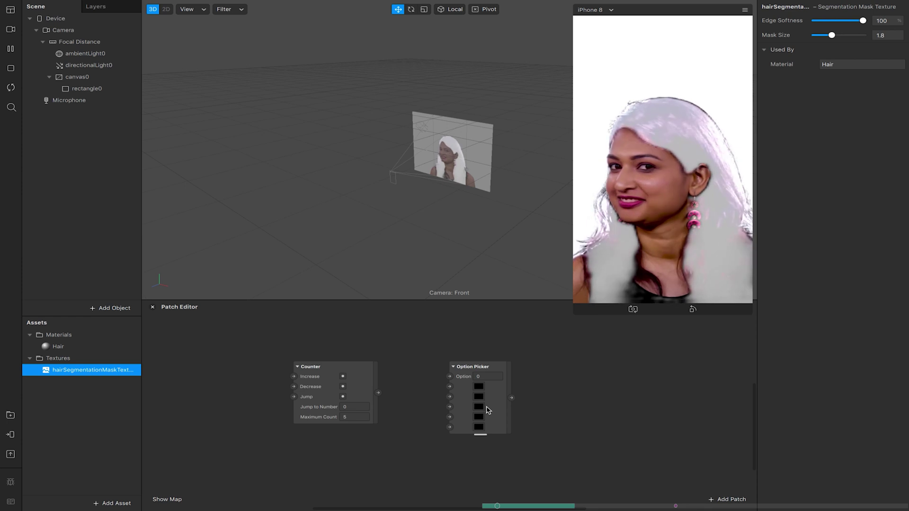
{"action": "left_click_drag", "start_coordinate": [381, 395], "coordinate": [443, 371]}
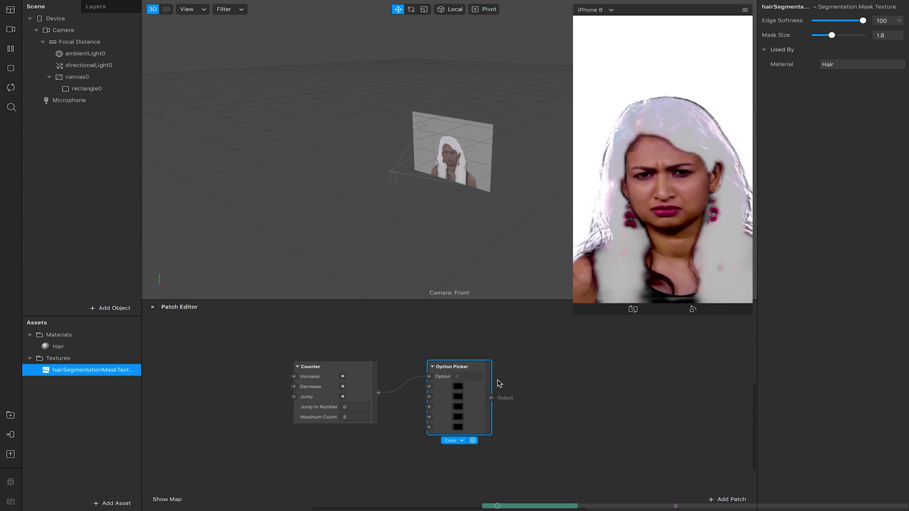
Create a patch for the Hair material's diffuse texture, place it beyond the Option Picker and connect the Option Picker's output to it.
{"action": "left_click", "coordinate": [57, 346]}
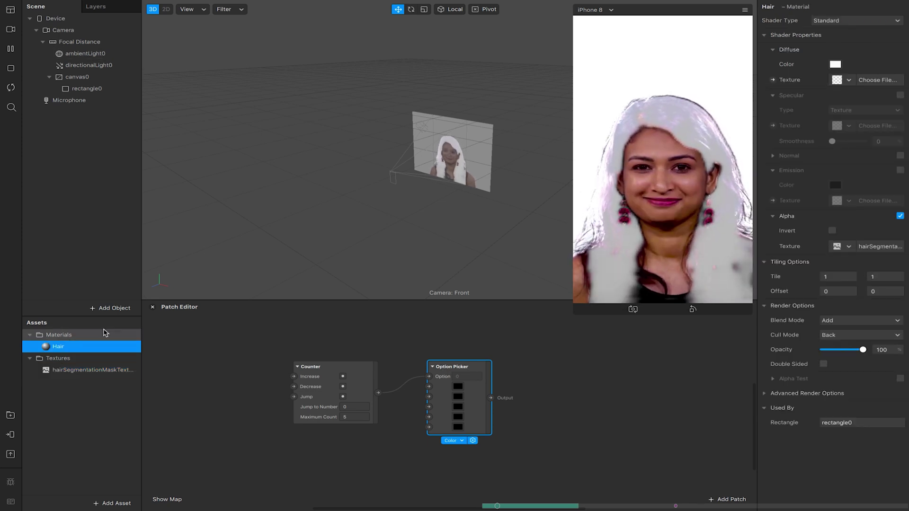
{"action": "left_click", "coordinate": [771, 79]}
{"action": "left_click_drag", "start_coordinate": [480, 424], "coordinate": [604, 391]}
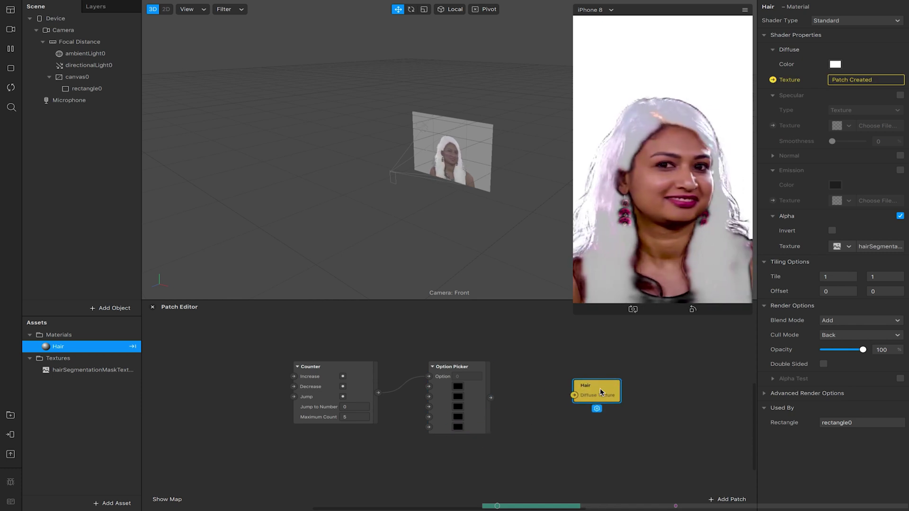
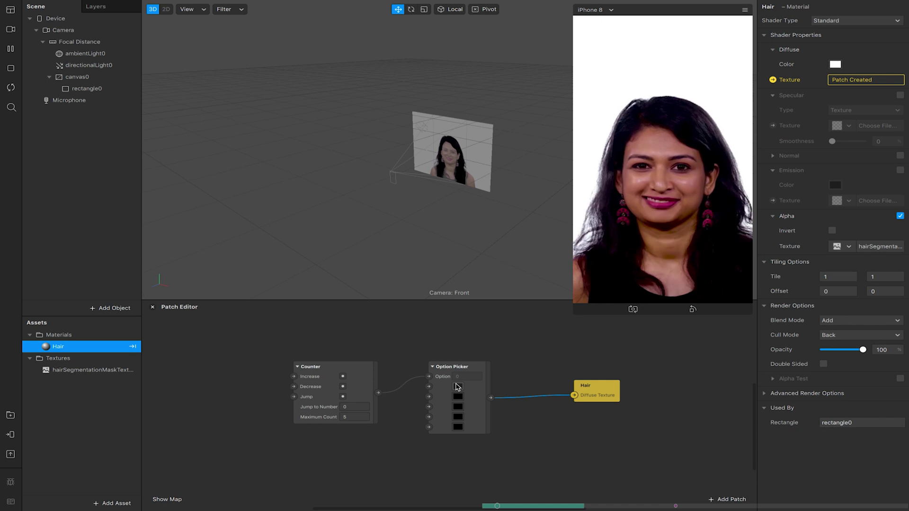
Set the Option Picker's first color option to bright red.
{"action": "left_click", "coordinate": [457, 387]}
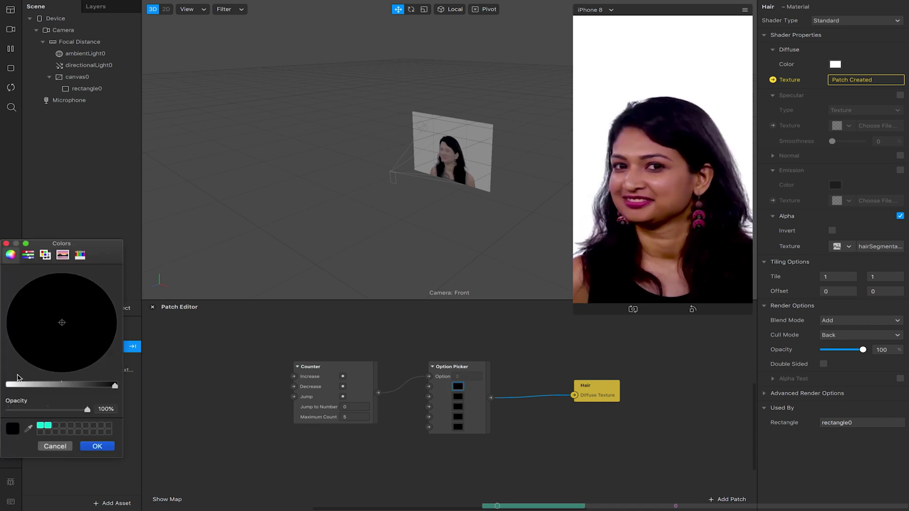
{"action": "left_click_drag", "start_coordinate": [18, 384], "coordinate": [8, 385]}
{"action": "left_click_drag", "start_coordinate": [90, 325], "coordinate": [121, 327]}
{"action": "left_click", "coordinate": [106, 441]}
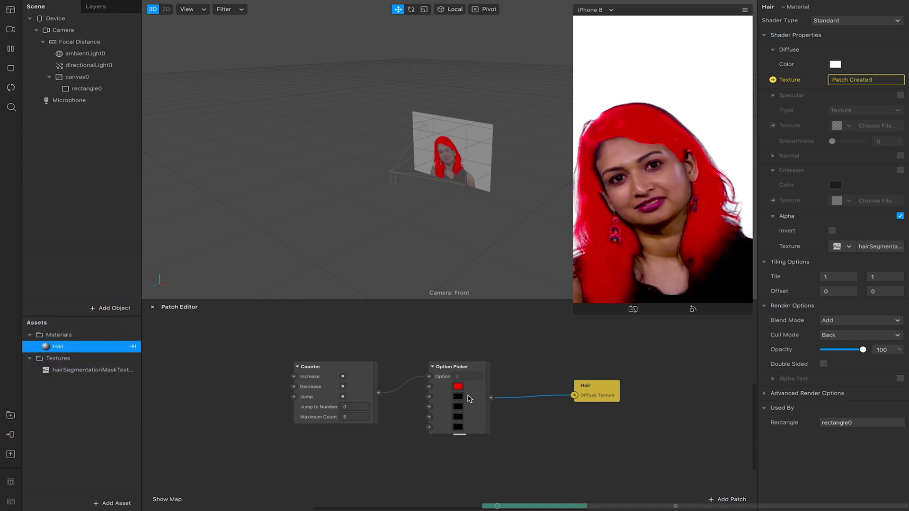
Set the Option Picker's second color option to bright green.
{"action": "left_click", "coordinate": [458, 396]}
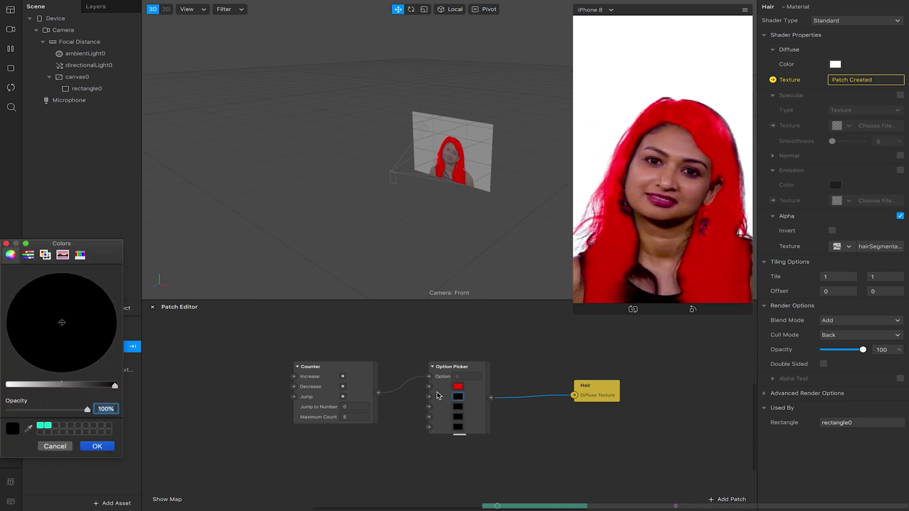
{"action": "left_click", "coordinate": [12, 385]}
{"action": "left_click_drag", "start_coordinate": [52, 315], "coordinate": [46, 274]}
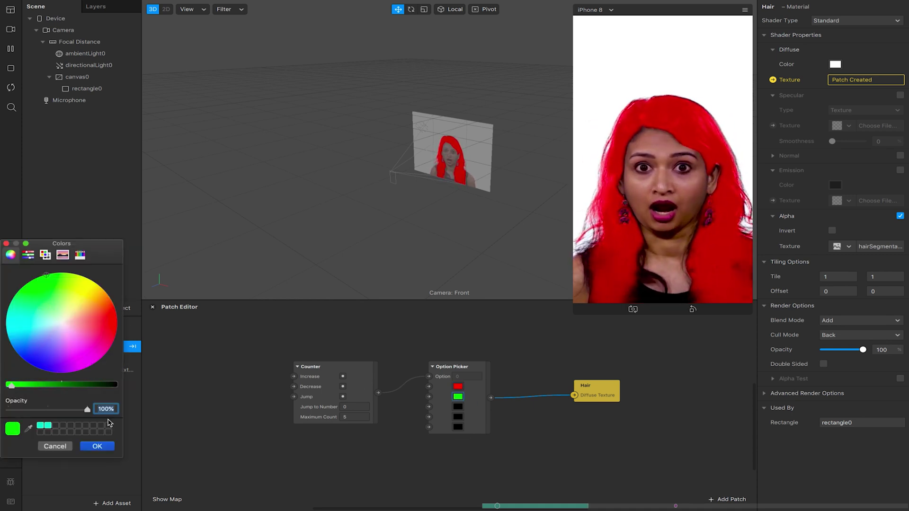
{"action": "left_click", "coordinate": [98, 447]}
Set the Option Picker's third color option to blue.
{"action": "left_click", "coordinate": [457, 407]}
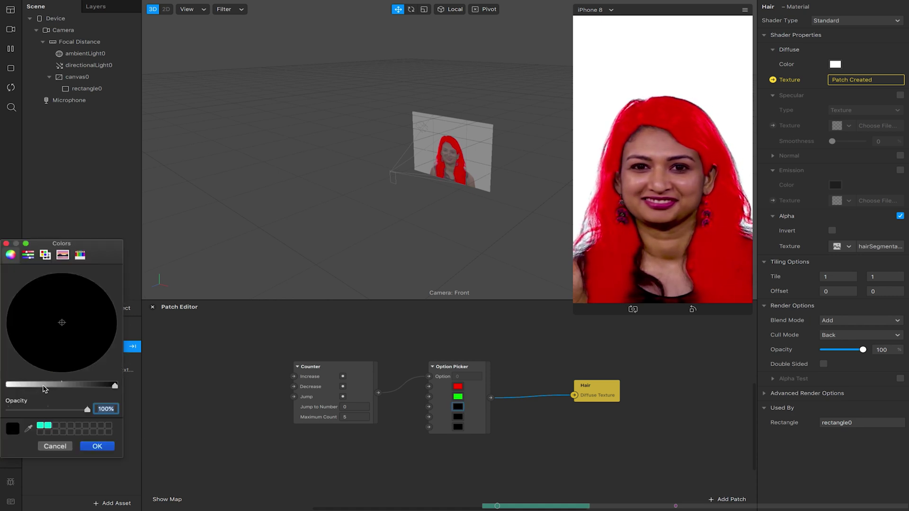
{"action": "left_click_drag", "start_coordinate": [45, 387], "coordinate": [7, 386]}
{"action": "left_click", "coordinate": [26, 355]}
{"action": "left_click", "coordinate": [97, 446]}
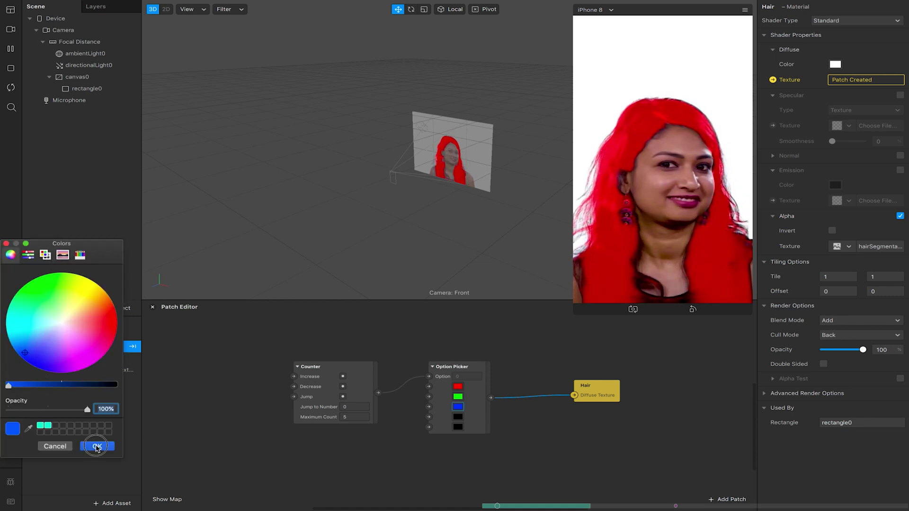
Set the Option Picker's fourth color option to magenta.
{"action": "left_click", "coordinate": [457, 417]}
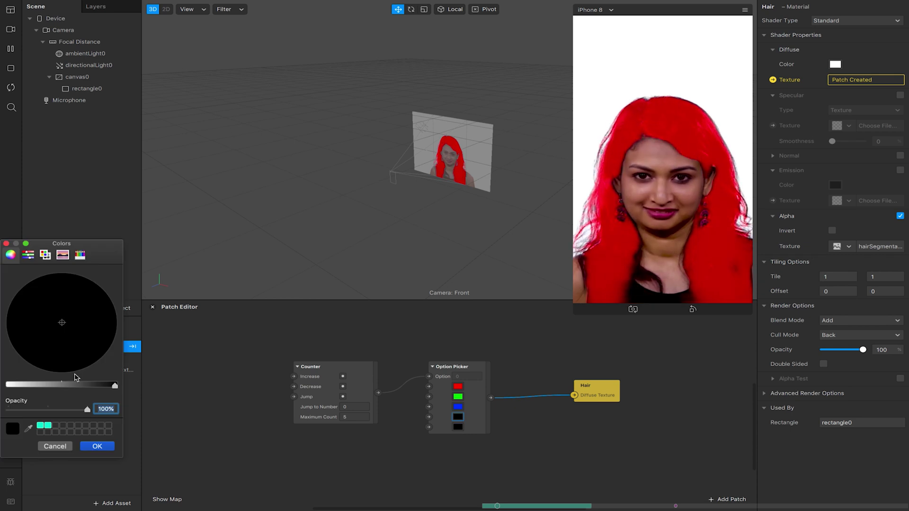
{"action": "left_click_drag", "start_coordinate": [57, 384], "coordinate": [7, 384]}
{"action": "left_click_drag", "start_coordinate": [29, 341], "coordinate": [82, 361]}
{"action": "left_click", "coordinate": [96, 446]}
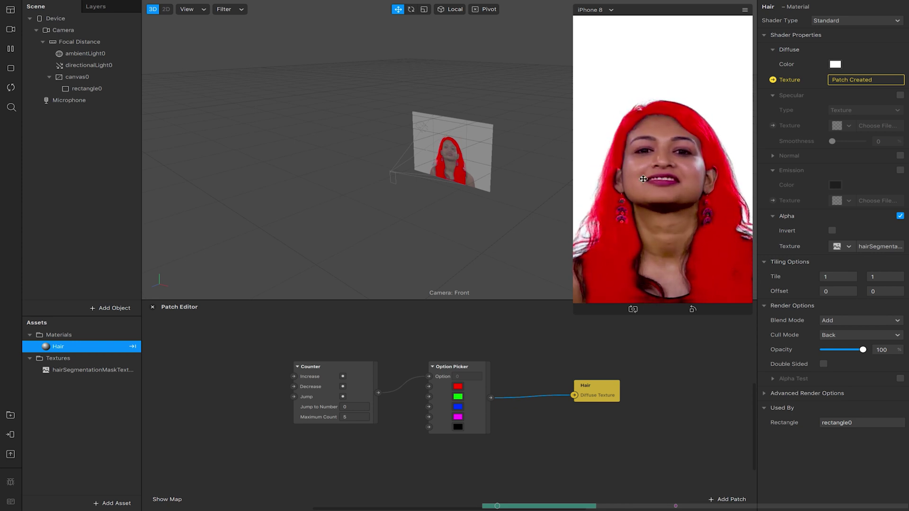
Add a Screen Tap patch before the Counter and connect its Gesture State output to the Counter's Increase input.
{"action": "left_click", "coordinate": [320, 368]}
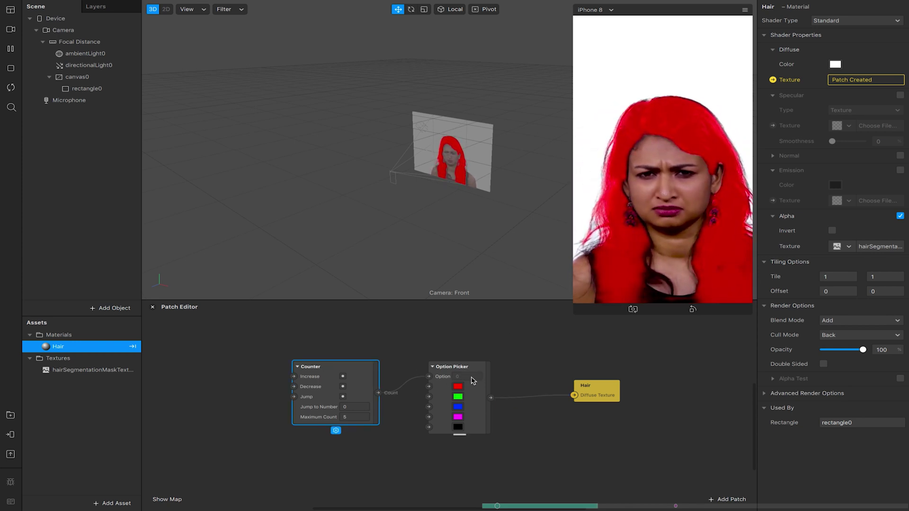
{"action": "left_click", "coordinate": [189, 369]}
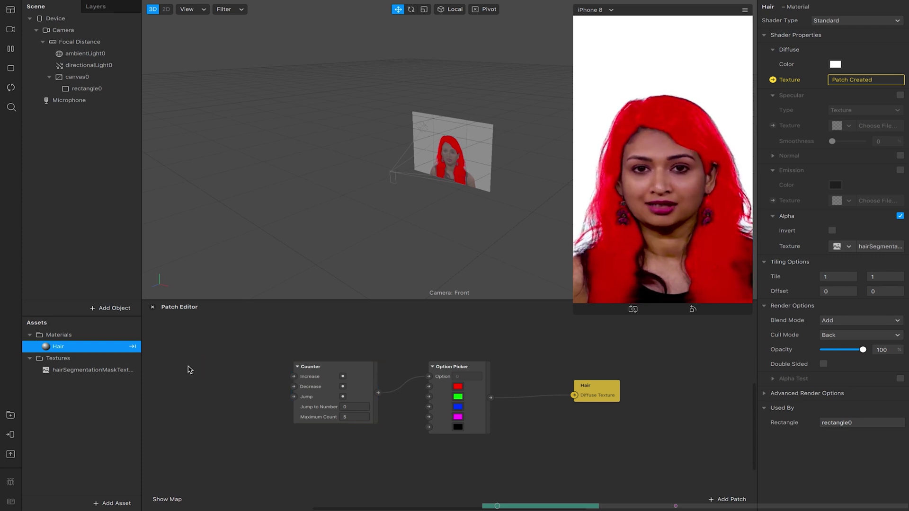
{"action": "double_click", "coordinate": [188, 369]}
{"action": "type", "text": "screen"}
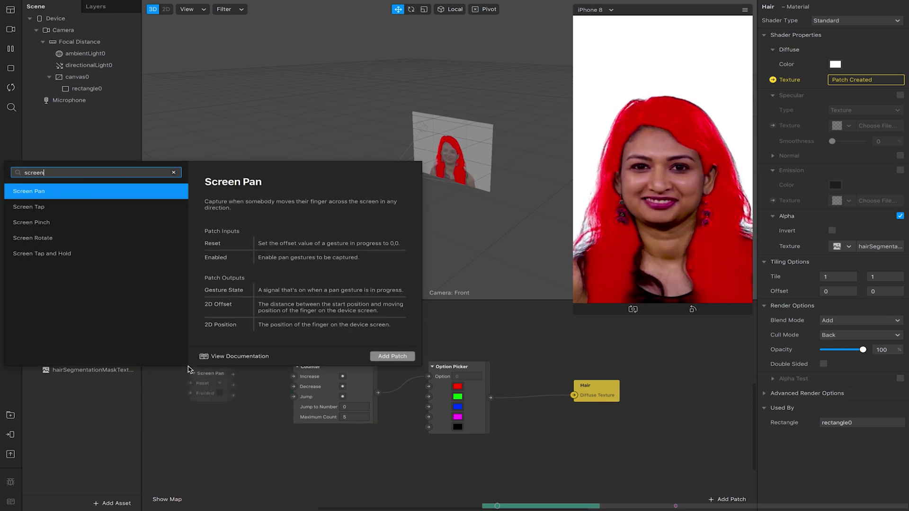
{"action": "left_click", "coordinate": [65, 208]}
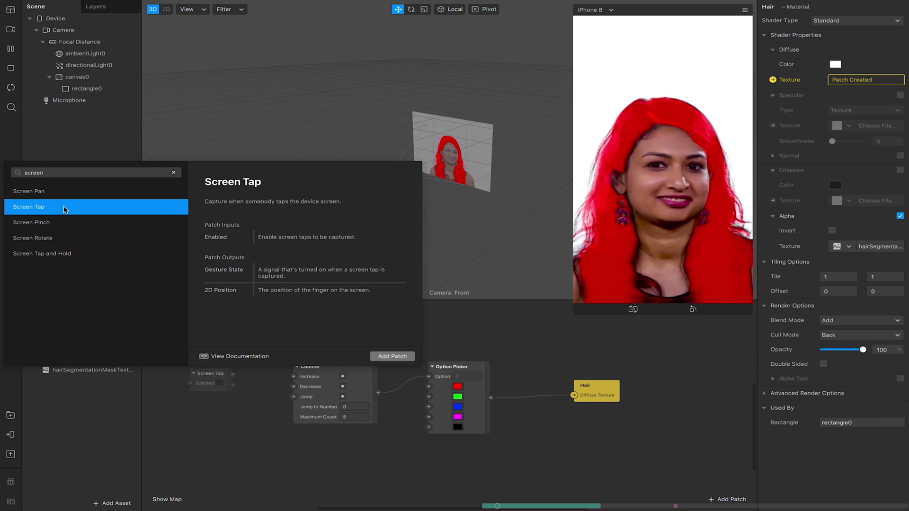
{"action": "left_click", "coordinate": [393, 357]}
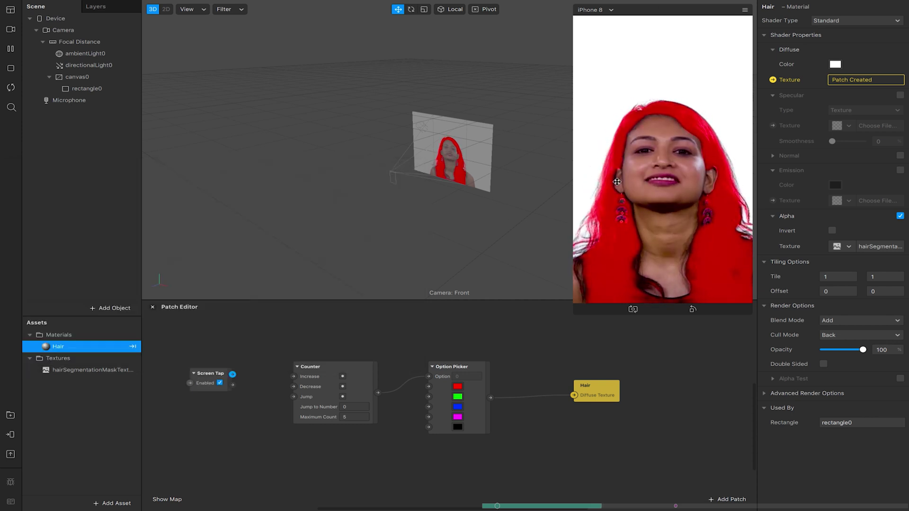
{"action": "left_click", "coordinate": [226, 379]}
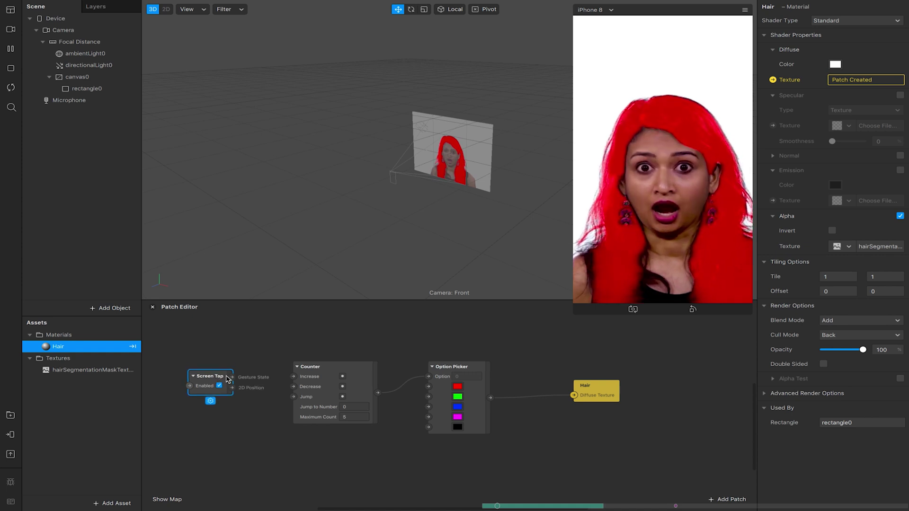
{"action": "left_click_drag", "start_coordinate": [232, 377], "coordinate": [294, 380]}
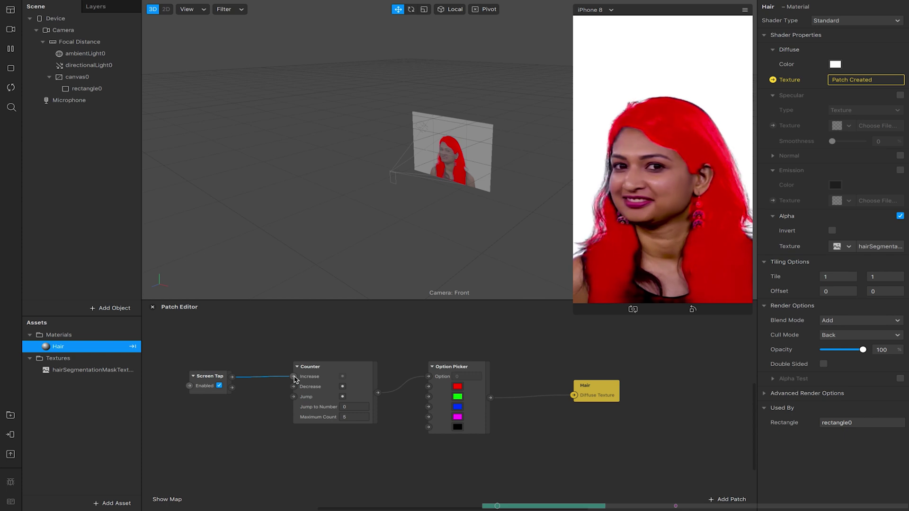
Turn on touch simulation for the preview and tap it repeatedly to test cycling through the hair colors.
{"action": "left_click", "coordinate": [745, 10]}
{"action": "left_click", "coordinate": [786, 25]}
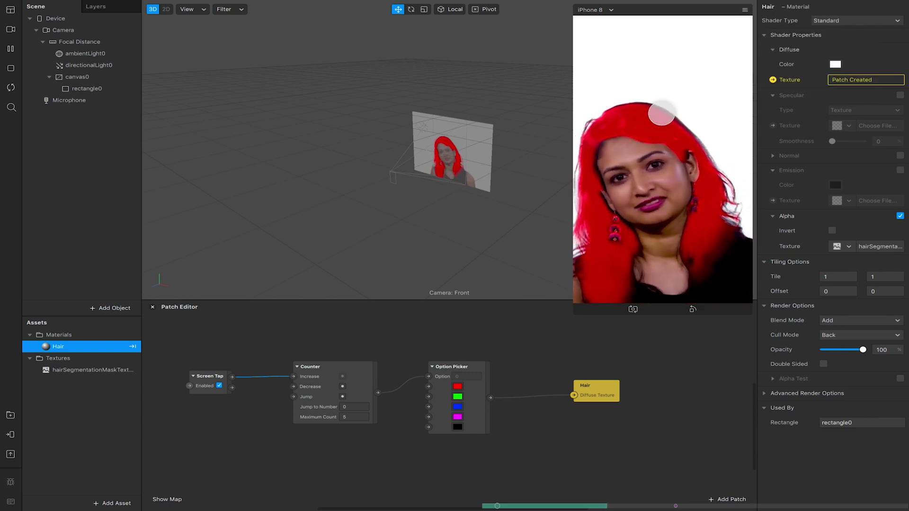
{"action": "left_click", "coordinate": [685, 116]}
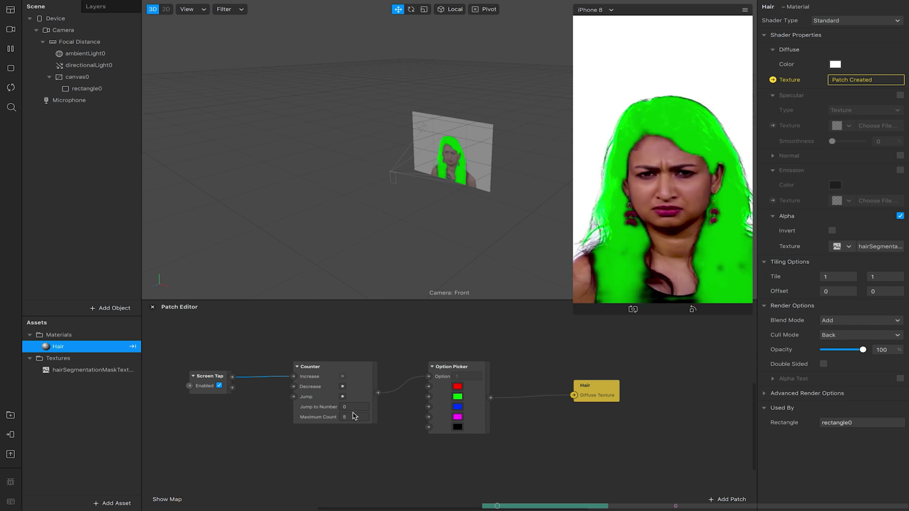
{"action": "left_click", "coordinate": [627, 180]}
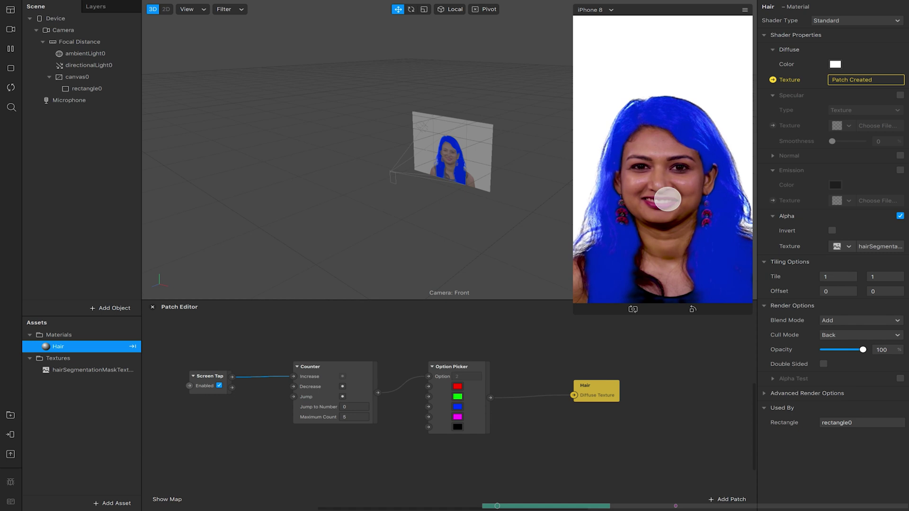
{"action": "left_click", "coordinate": [653, 203]}
{"action": "left_click", "coordinate": [668, 198]}
{"action": "left_click", "coordinate": [667, 198]}
{"action": "left_click", "coordinate": [667, 199]}
{"action": "left_click", "coordinate": [667, 199]}
{"action": "left_click", "coordinate": [667, 199]}
{"action": "left_click", "coordinate": [667, 198]}
{"action": "left_click", "coordinate": [667, 198]}
{"action": "left_click", "coordinate": [667, 199]}
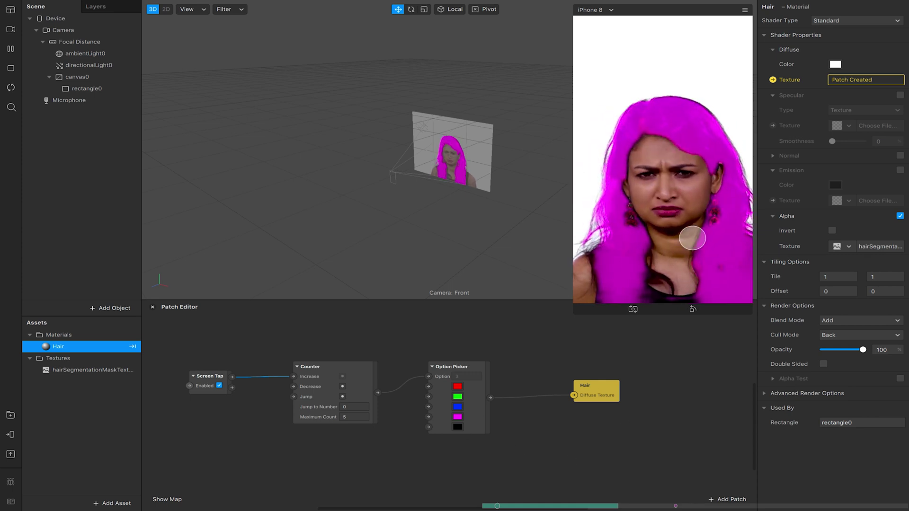
{"action": "left_click", "coordinate": [671, 179]}
{"action": "left_click", "coordinate": [671, 179]}
{"action": "left_click", "coordinate": [671, 179]}
{"action": "left_click", "coordinate": [671, 179]}
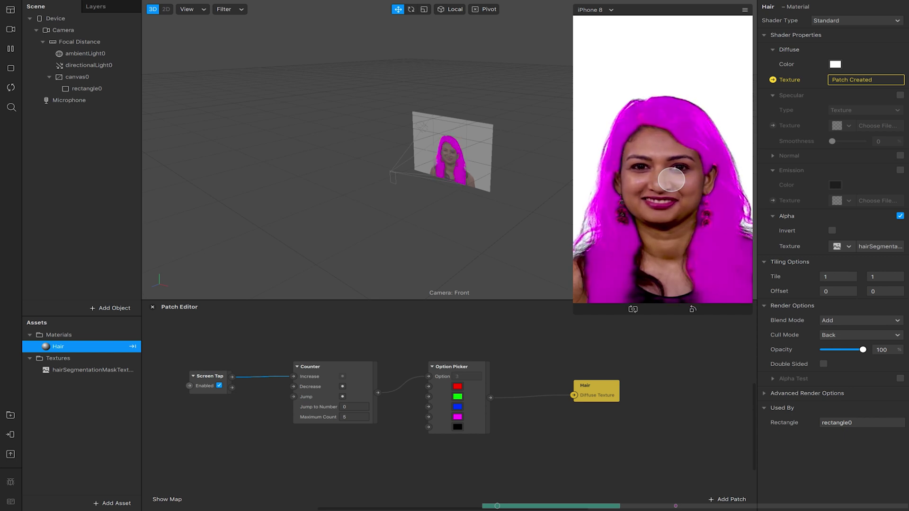
Spread out the Hair and Option Picker patches and add an Add patch fed by the Option Picker's output.
{"action": "left_click_drag", "start_coordinate": [587, 386], "coordinate": [650, 366]}
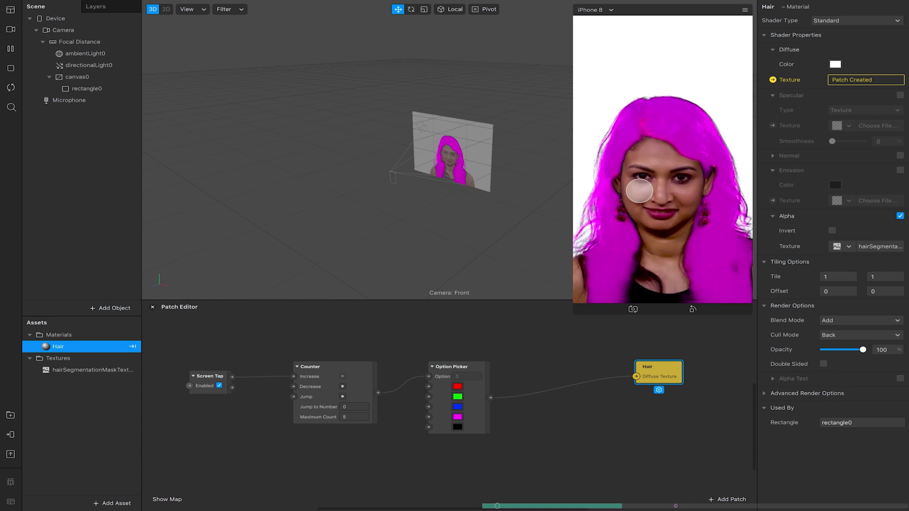
{"action": "left_click_drag", "start_coordinate": [442, 369], "coordinate": [443, 339]}
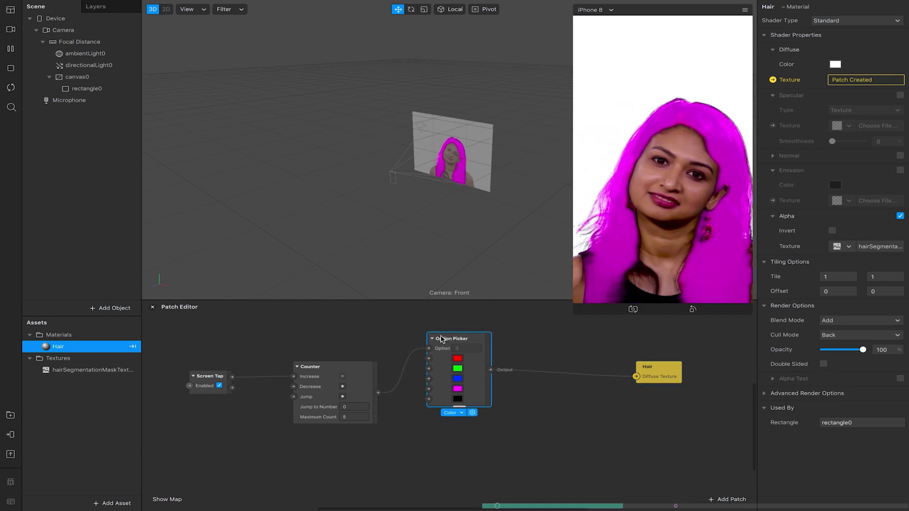
{"action": "left_click_drag", "start_coordinate": [493, 374], "coordinate": [553, 414]}
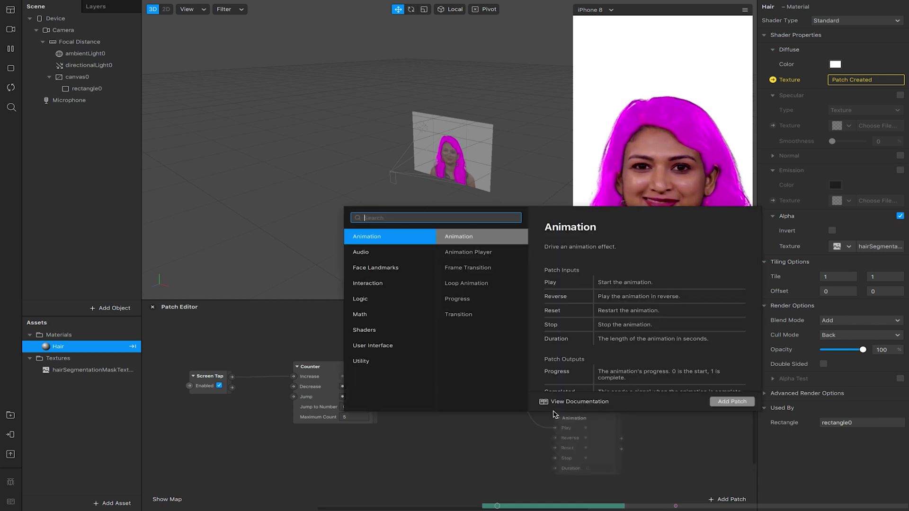
{"action": "type", "text": "add"}
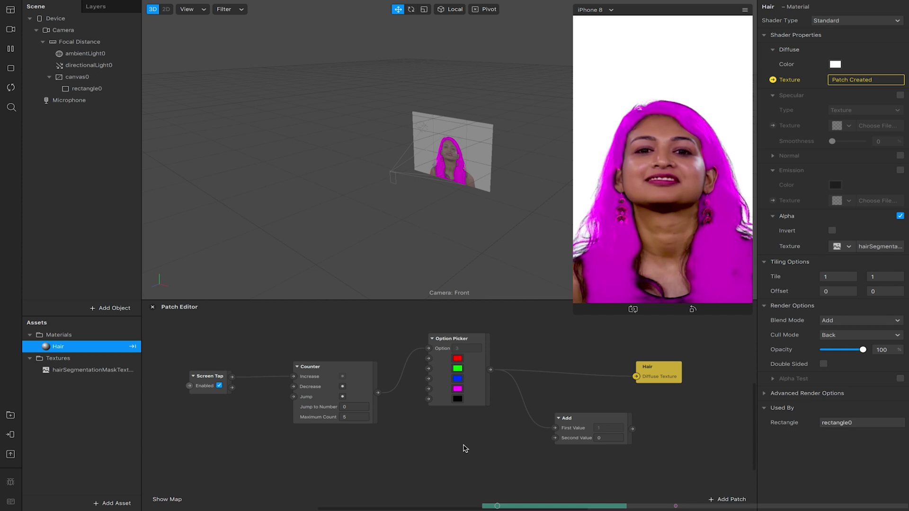
Import the colored-blocks PNG whose file name starts with 61893 from the Desktop folder as a texture asset.
{"action": "left_click", "coordinate": [104, 504]}
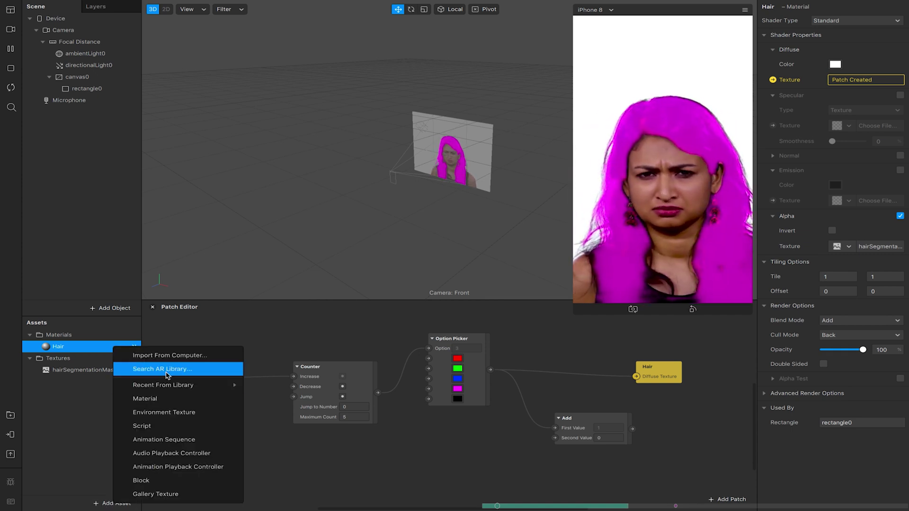
{"action": "left_click", "coordinate": [155, 357]}
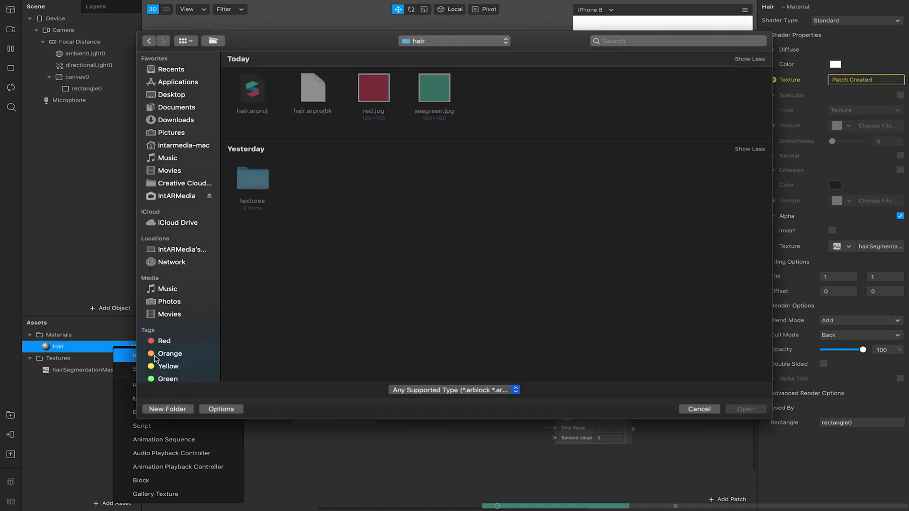
{"action": "left_click", "coordinate": [171, 96]}
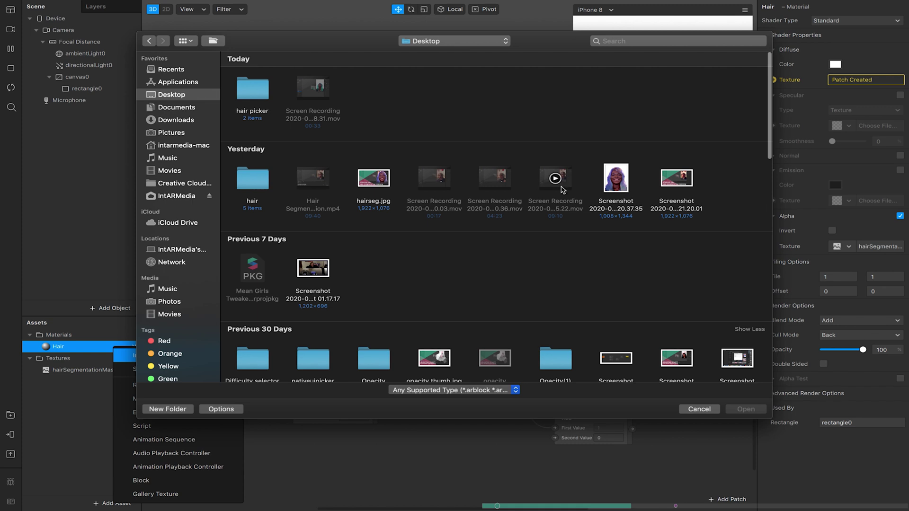
{"action": "scroll", "coordinate": [372, 202], "scroll_direction": "down", "scroll_amount": 10}
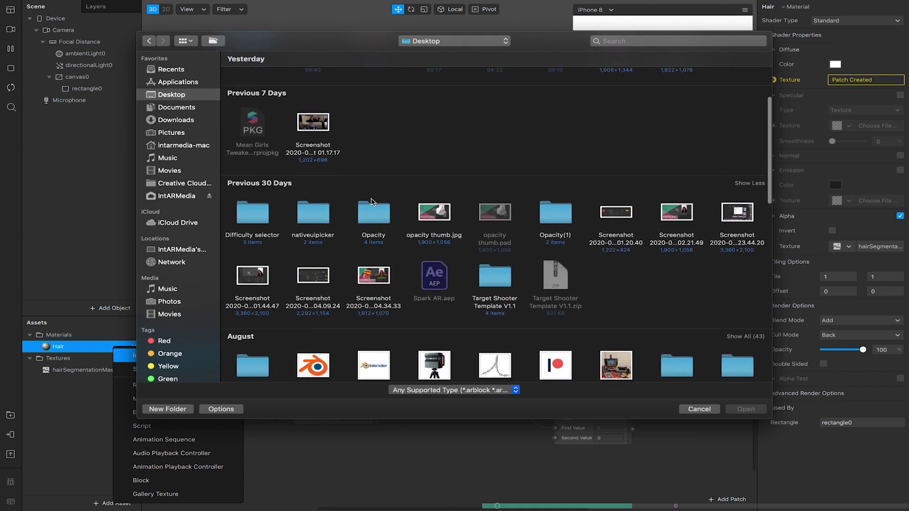
{"action": "scroll", "coordinate": [372, 202], "scroll_direction": "down", "scroll_amount": 3}
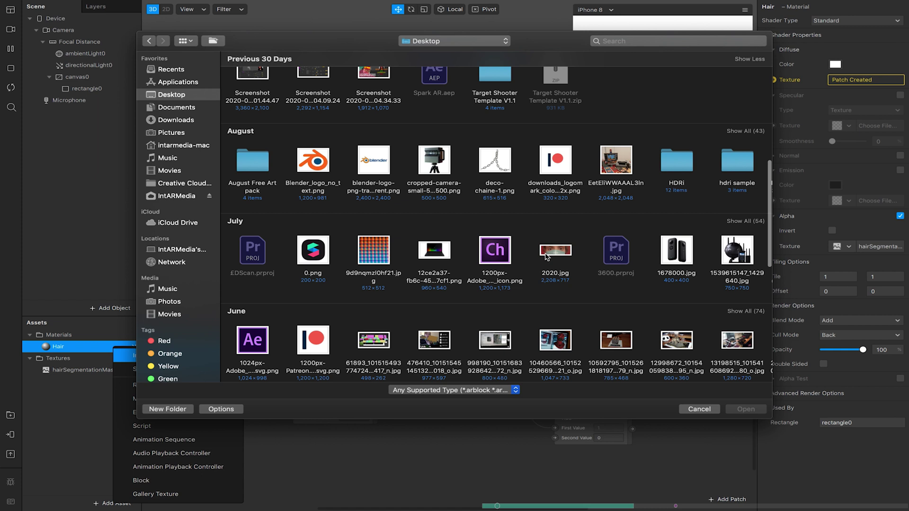
{"action": "double_click", "coordinate": [384, 344]}
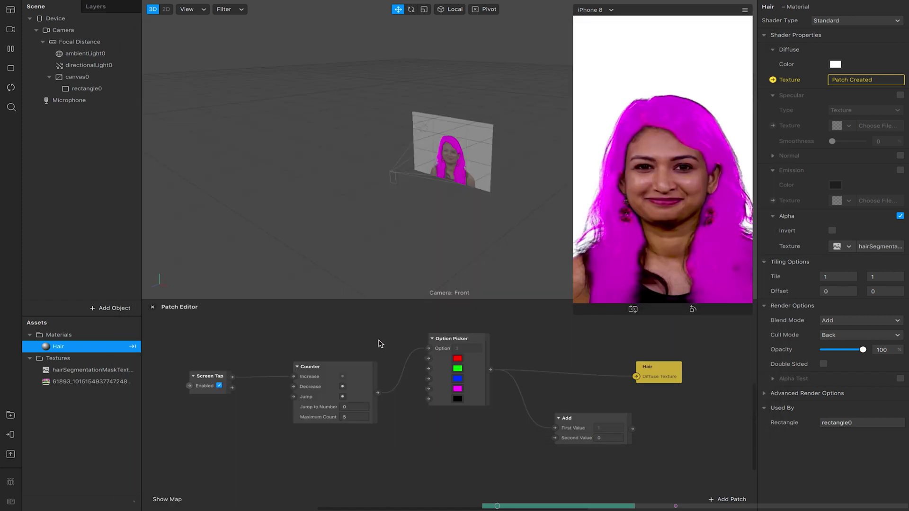
Place the imported texture as a patch below the Option Picker and change the Add patch's value type from number to color.
{"action": "left_click", "coordinate": [92, 382]}
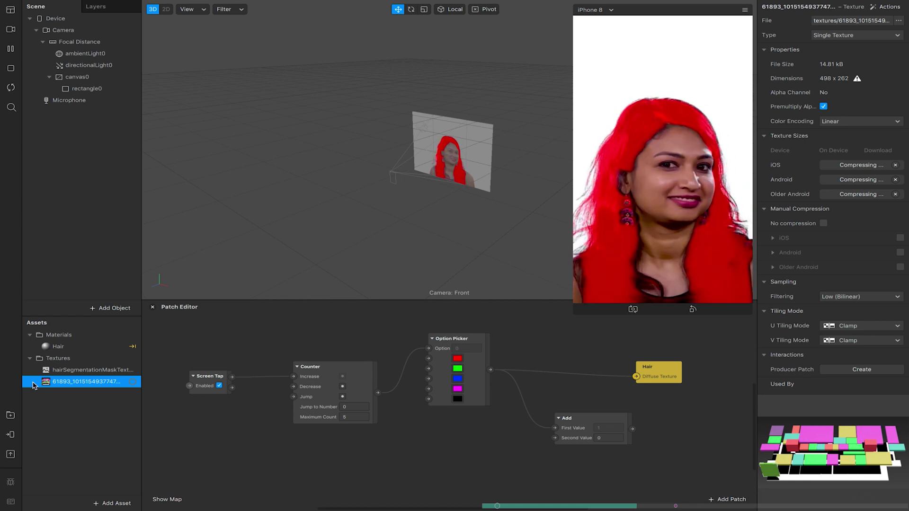
{"action": "left_click_drag", "start_coordinate": [55, 384], "coordinate": [432, 442]}
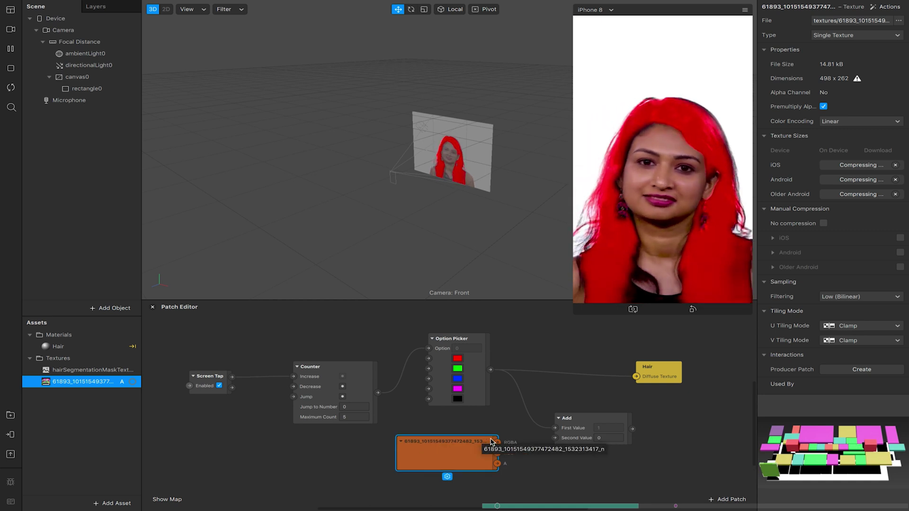
{"action": "left_click_drag", "start_coordinate": [597, 413], "coordinate": [591, 420]}
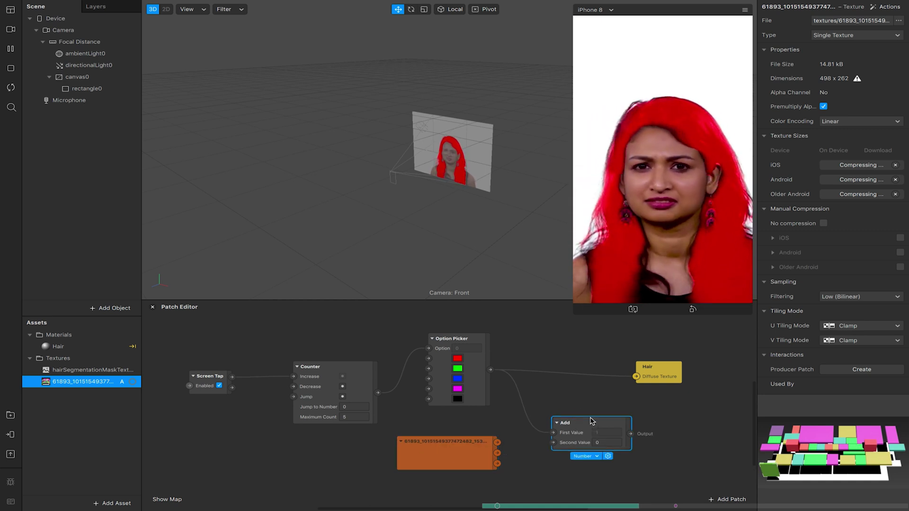
{"action": "left_click", "coordinate": [583, 457]}
{"action": "left_click", "coordinate": [602, 447]}
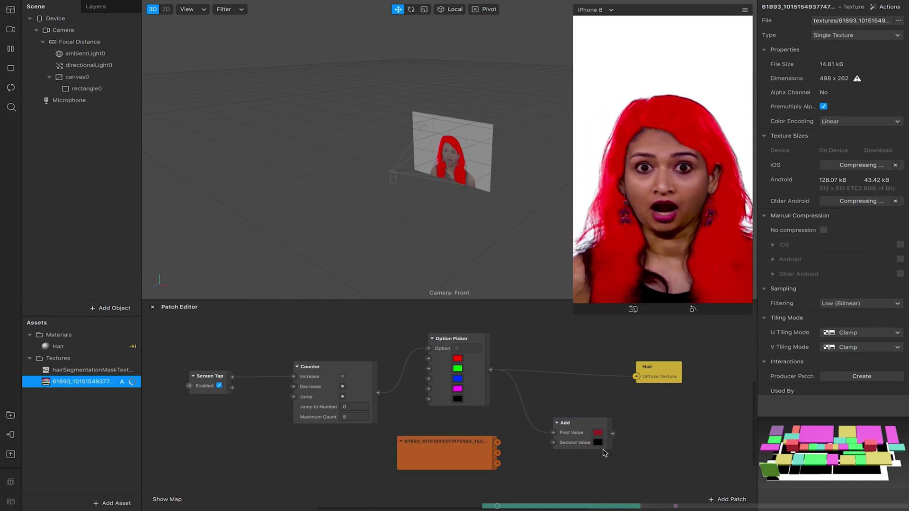
Connect the texture's RGBA output to Add's Second Value and the Add output to the Hair material's Diffuse Texture.
{"action": "left_click_drag", "start_coordinate": [497, 445], "coordinate": [554, 446]}
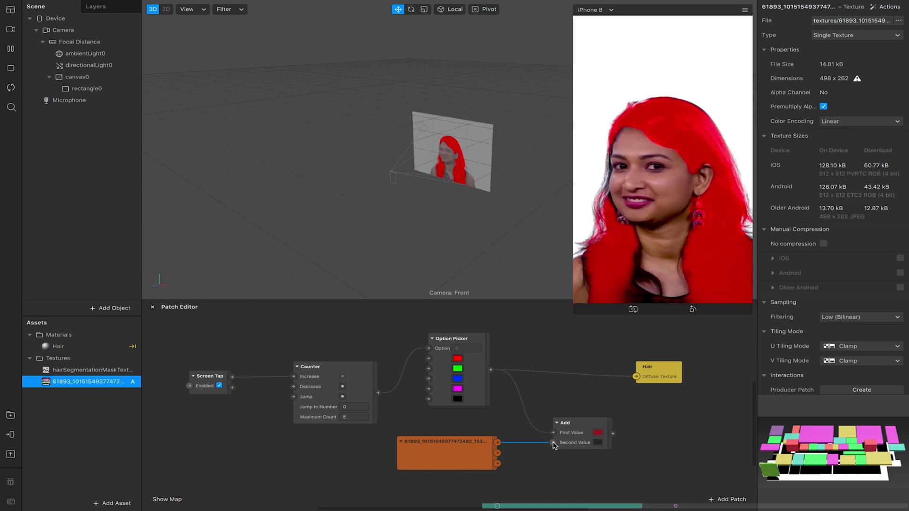
{"action": "left_click_drag", "start_coordinate": [612, 434], "coordinate": [637, 378]}
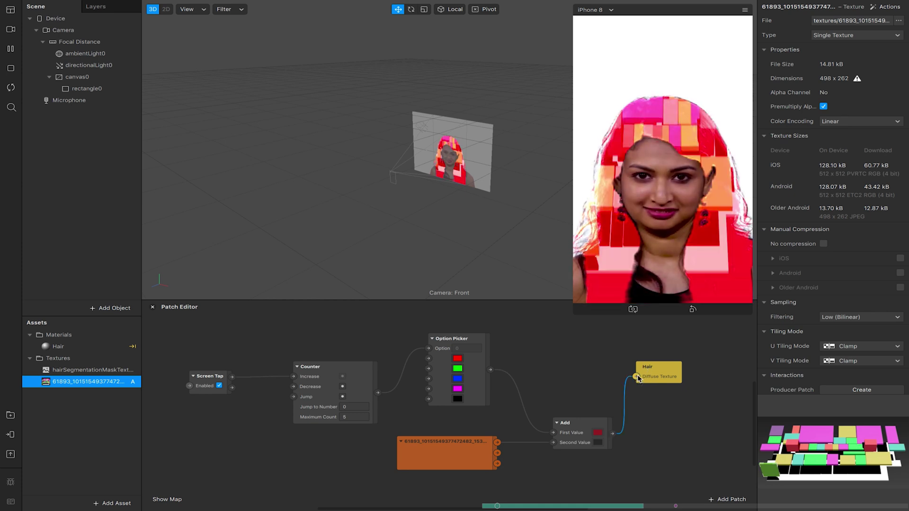
Tap the preview repeatedly to check how the added texture blends with each hair color.
{"action": "left_click", "coordinate": [696, 208]}
{"action": "left_click", "coordinate": [696, 208]}
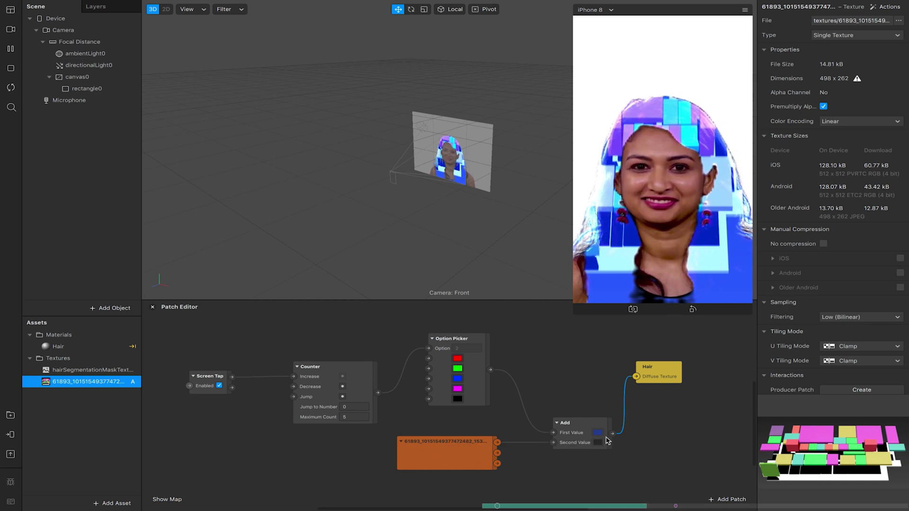
{"action": "left_click", "coordinate": [689, 209]}
{"action": "left_click", "coordinate": [691, 210]}
{"action": "left_click", "coordinate": [692, 210]}
{"action": "left_click", "coordinate": [694, 210]}
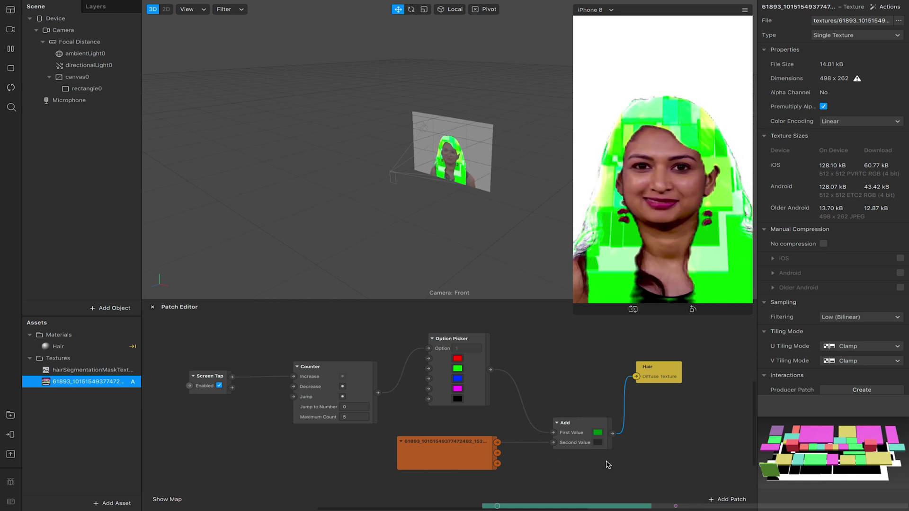
Move the Add patch upward and create a Divide patch below it, fed by the Option Picker's output.
{"action": "left_click_drag", "start_coordinate": [591, 419], "coordinate": [584, 347]}
{"action": "left_click", "coordinate": [526, 411]}
{"action": "double_click", "coordinate": [549, 436]}
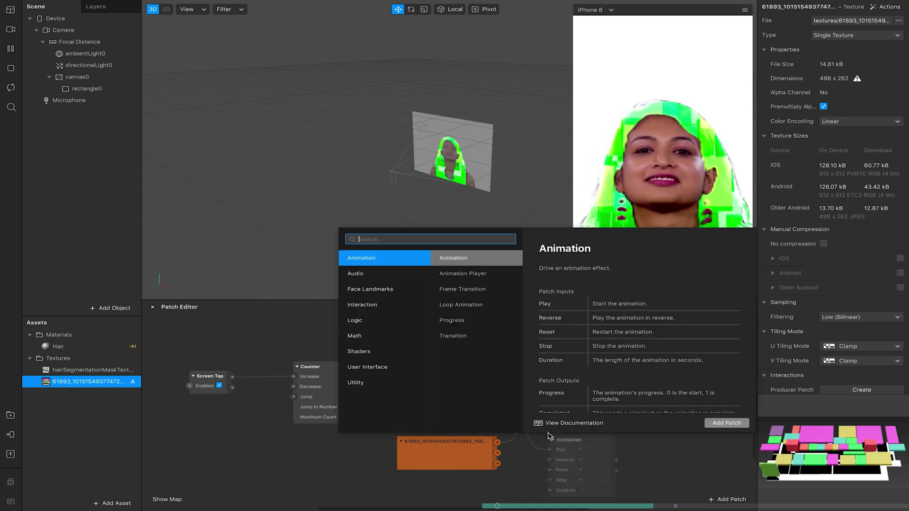
{"action": "type", "text": "divide"}
{"action": "key", "text": "Return"}
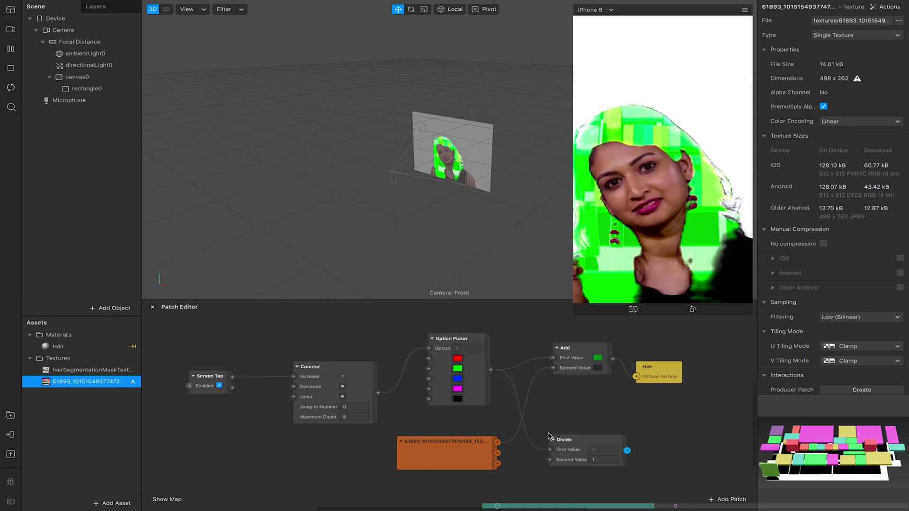
Connect the texture's RGBA output to Divide's Second Value and the Divide output to the Hair material's Diffuse Texture.
{"action": "left_click_drag", "start_coordinate": [501, 444], "coordinate": [550, 460]}
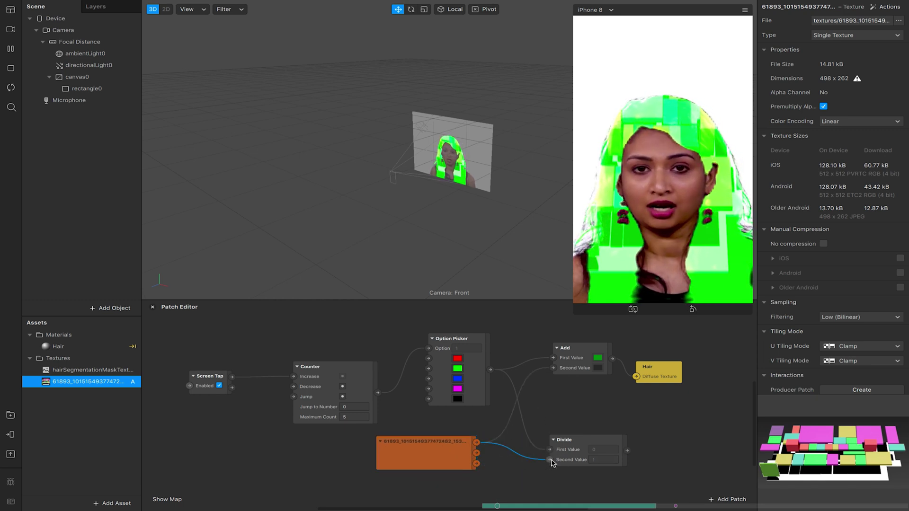
{"action": "left_click_drag", "start_coordinate": [628, 451], "coordinate": [635, 378]}
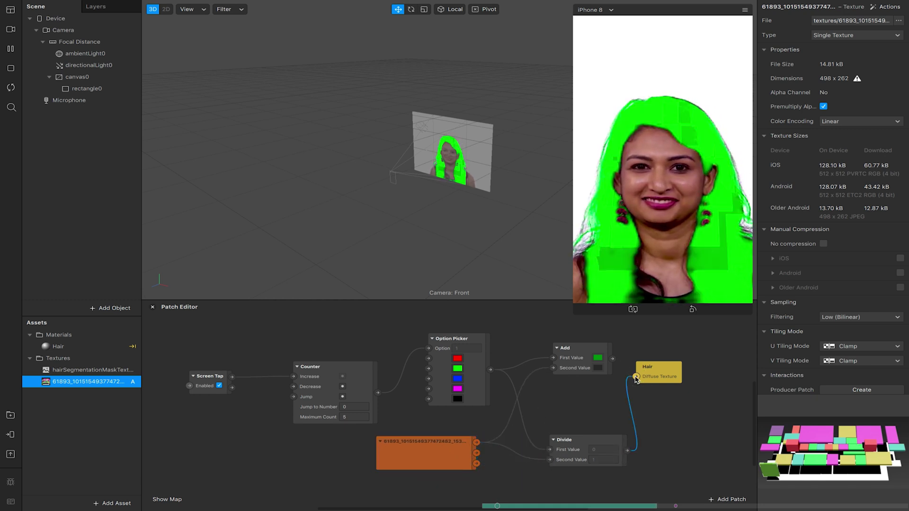
Cycle through the colors with taps on the preview to check the Divide blend on the hair.
{"action": "left_click", "coordinate": [681, 241]}
{"action": "left_click", "coordinate": [682, 241]}
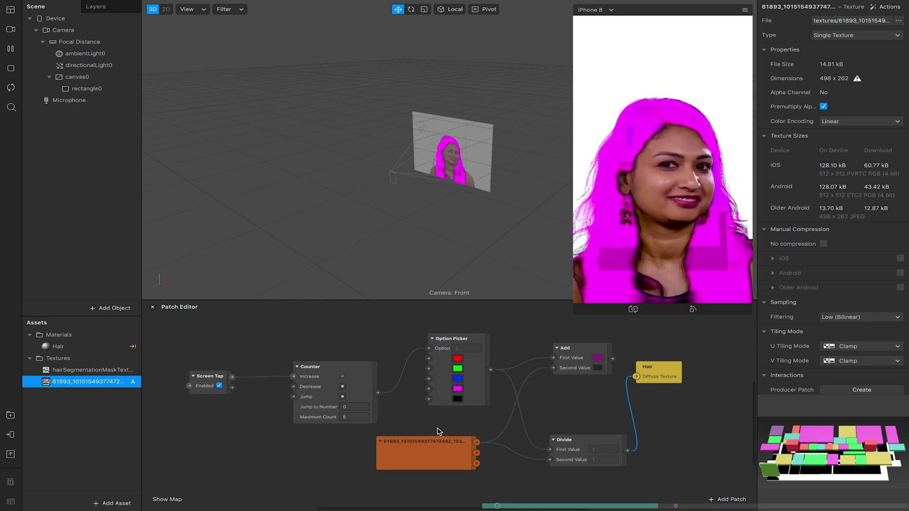
{"action": "left_click", "coordinate": [657, 220]}
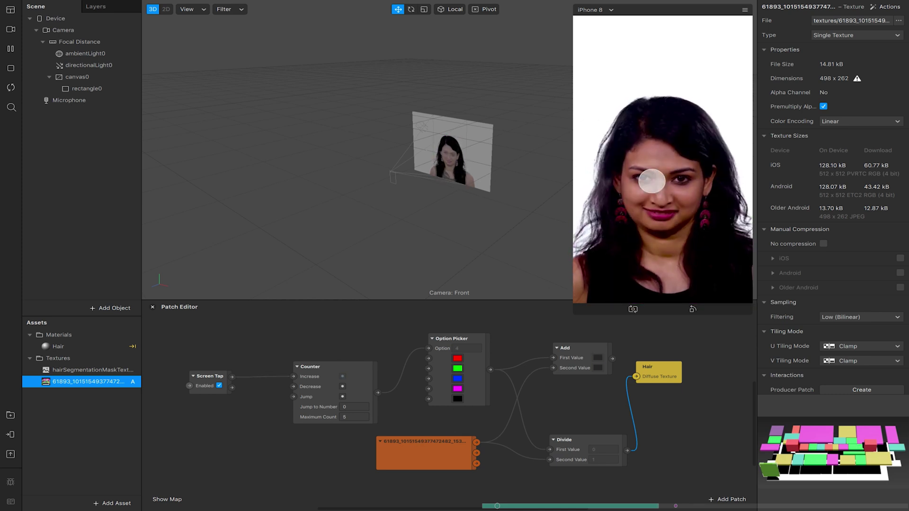
{"action": "left_click", "coordinate": [652, 181]}
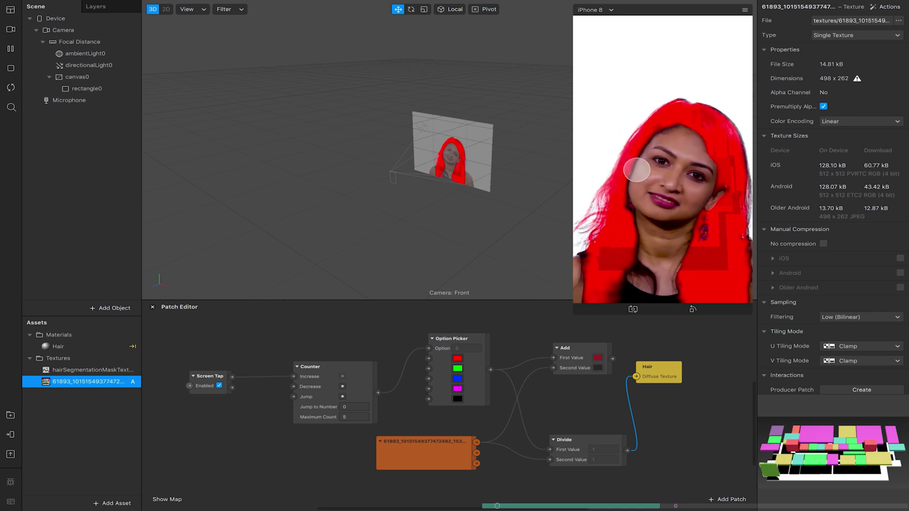
Move the Divide patch directly beneath the Add patch and lower the Hair material's opacity to about 52%.
{"action": "left_click_drag", "start_coordinate": [570, 458], "coordinate": [562, 413]}
{"action": "left_click", "coordinate": [508, 463]}
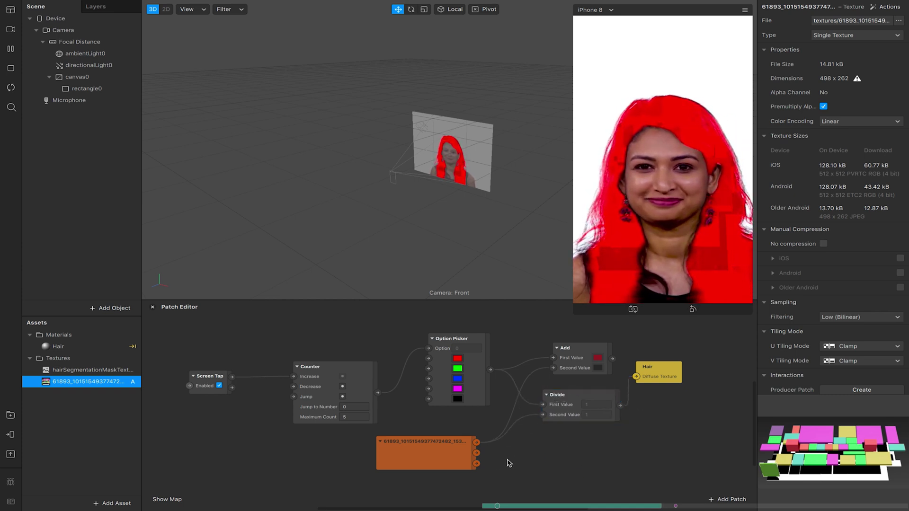
{"action": "left_click", "coordinate": [134, 350]}
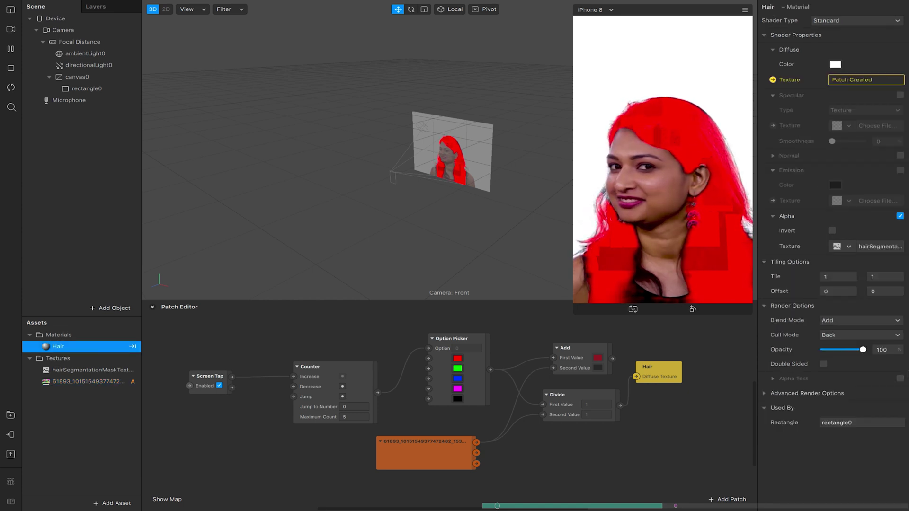
{"action": "mouse_move", "coordinate": [850, 351]}
{"action": "left_mouse_down"}
{"action": "mouse_move", "coordinate": [830, 350]}
{"action": "mouse_move", "coordinate": [845, 351]}
{"action": "left_mouse_up"}
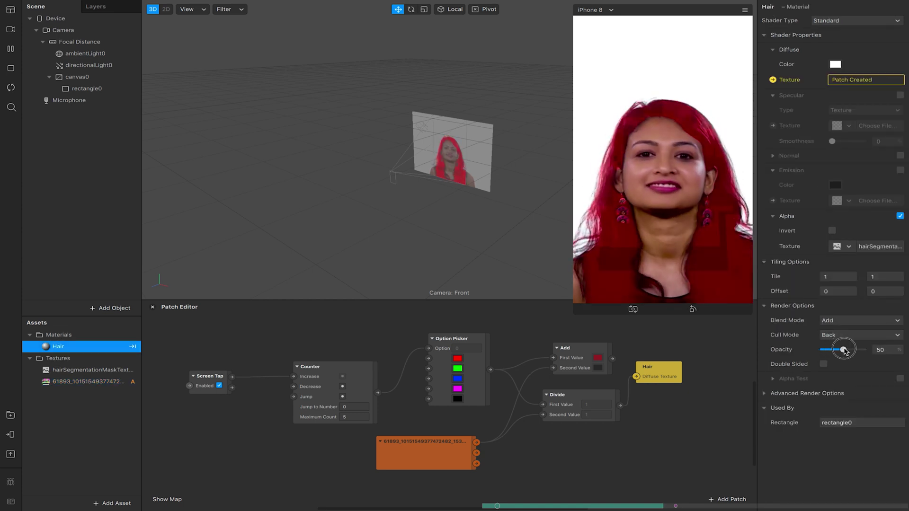
Try the Associative Alpha, Multiply, Subtract and Screen blend modes on the Hair material, and return it to Add.
{"action": "left_click", "coordinate": [847, 321]}
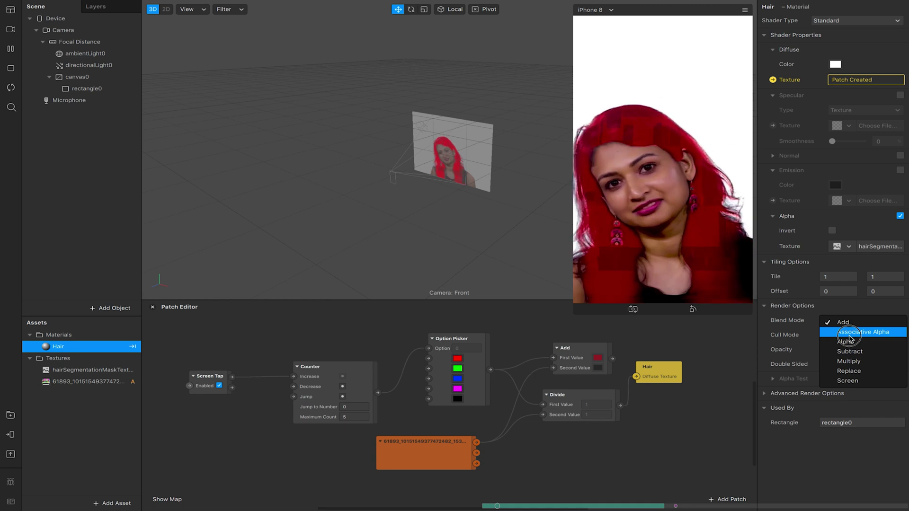
{"action": "left_click", "coordinate": [849, 330]}
{"action": "left_click", "coordinate": [844, 321]}
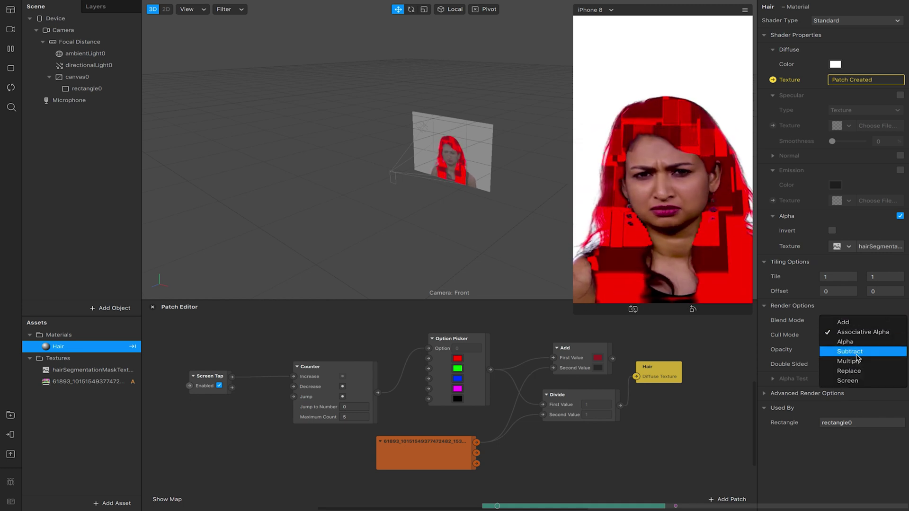
{"action": "left_click", "coordinate": [854, 362]}
{"action": "left_click", "coordinate": [847, 321]}
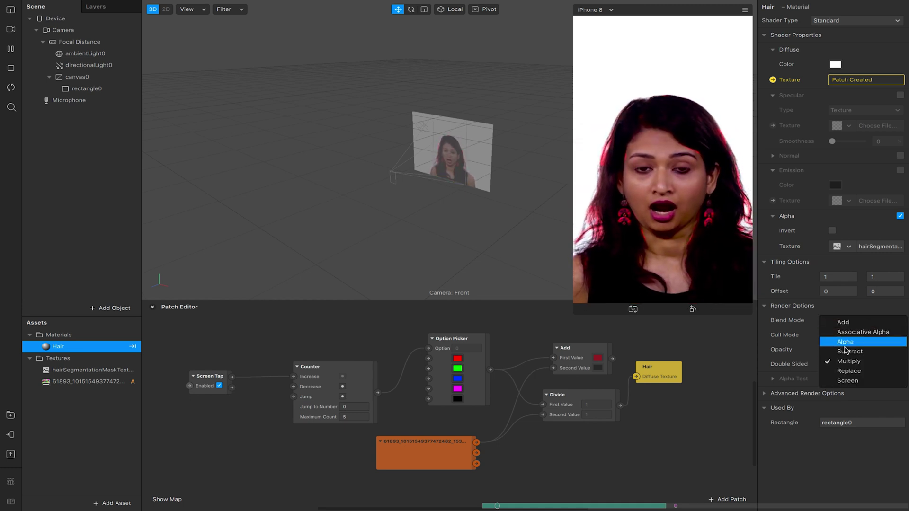
{"action": "left_click", "coordinate": [845, 351]}
{"action": "left_click", "coordinate": [847, 322]}
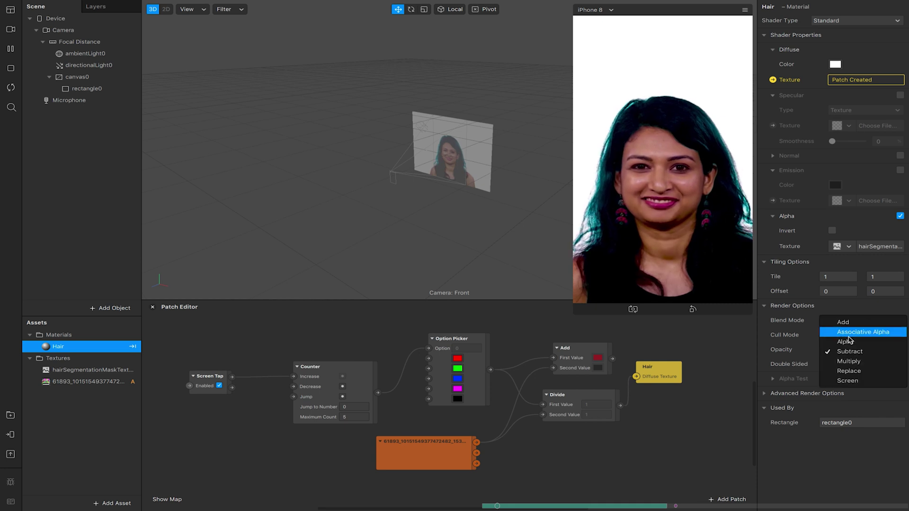
{"action": "left_click", "coordinate": [847, 383]}
{"action": "left_click", "coordinate": [844, 320]}
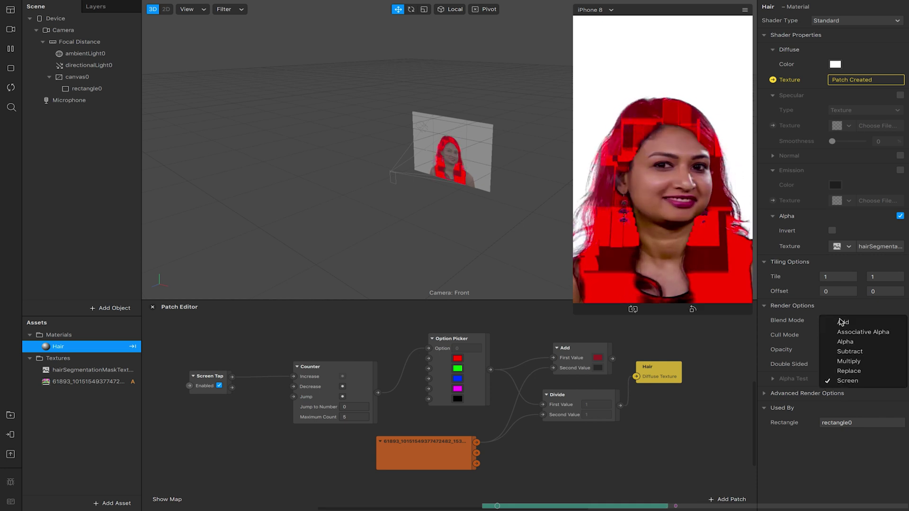
{"action": "left_click", "coordinate": [844, 320]}
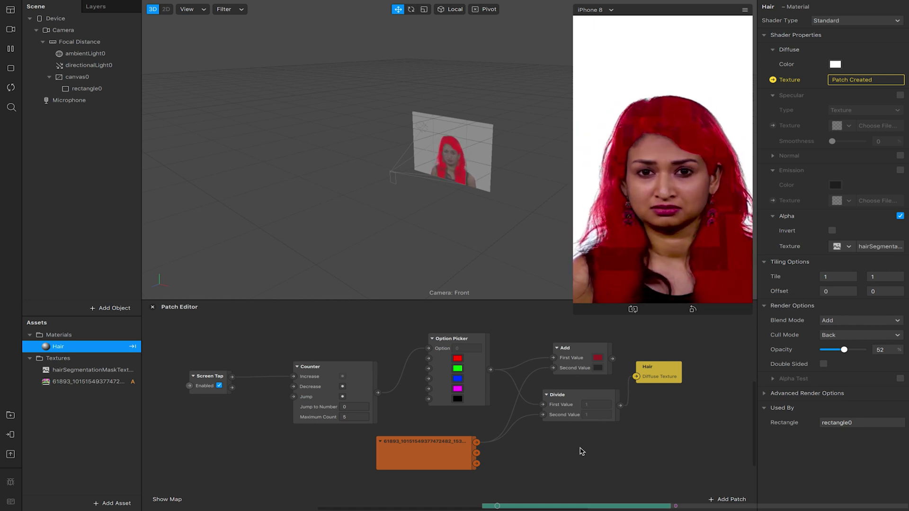
{"action": "left_click", "coordinate": [389, 335]}
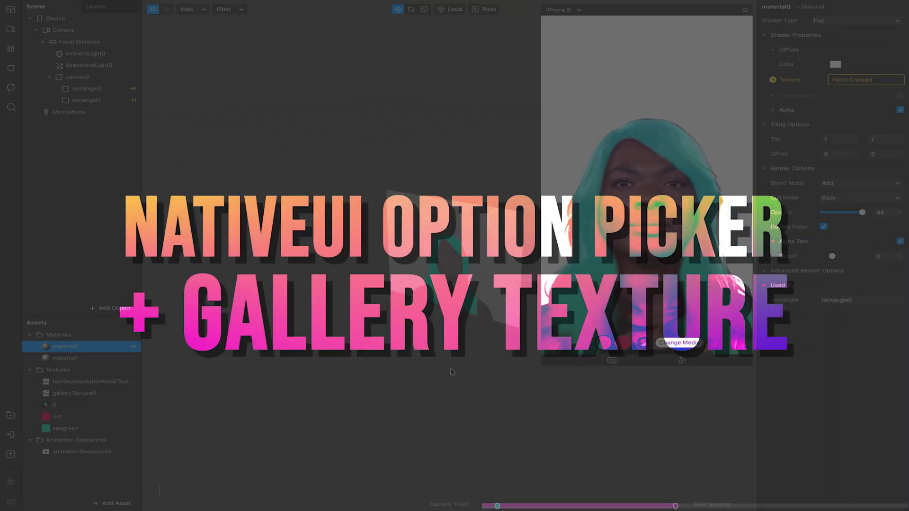
Enlarge the device preview and use its Change Media option to load opacity thumb.jpg as the hair's gallery image.
{"action": "left_click_drag", "start_coordinate": [544, 363], "coordinate": [521, 409]}
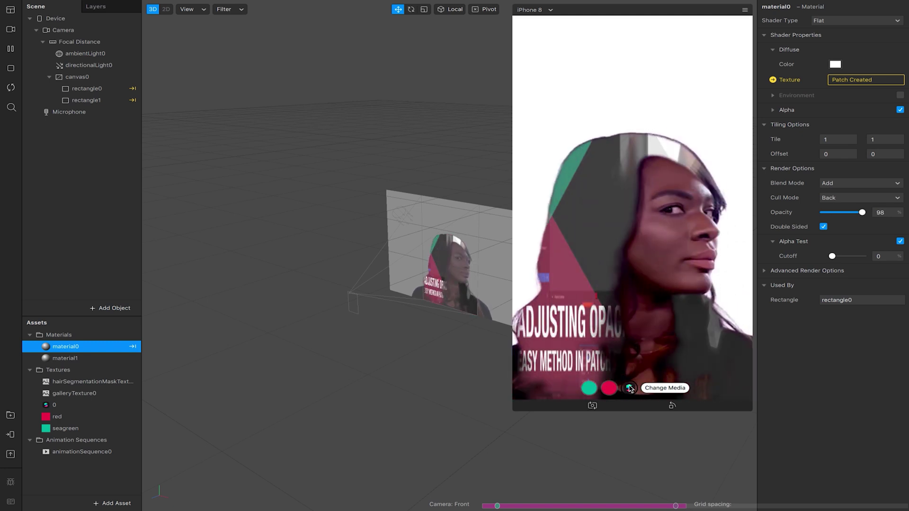
{"action": "left_click", "coordinate": [665, 388]}
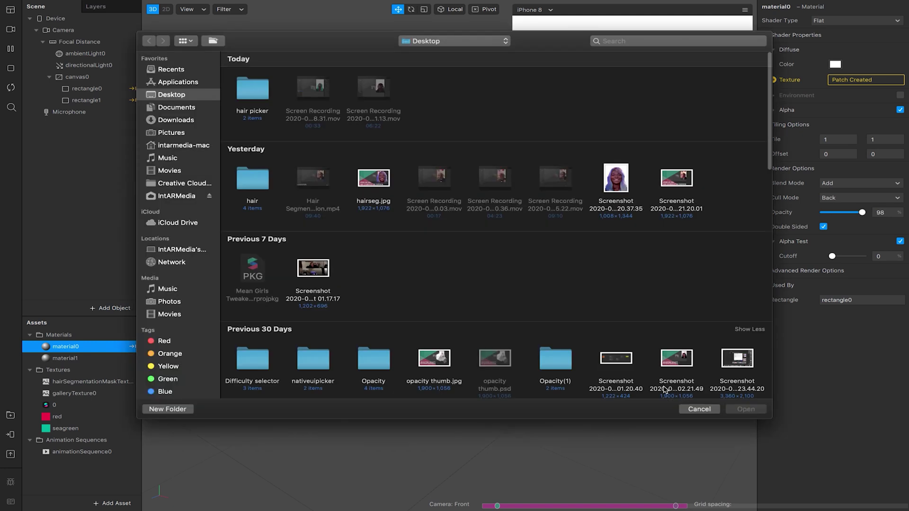
{"action": "double_click", "coordinate": [434, 359]}
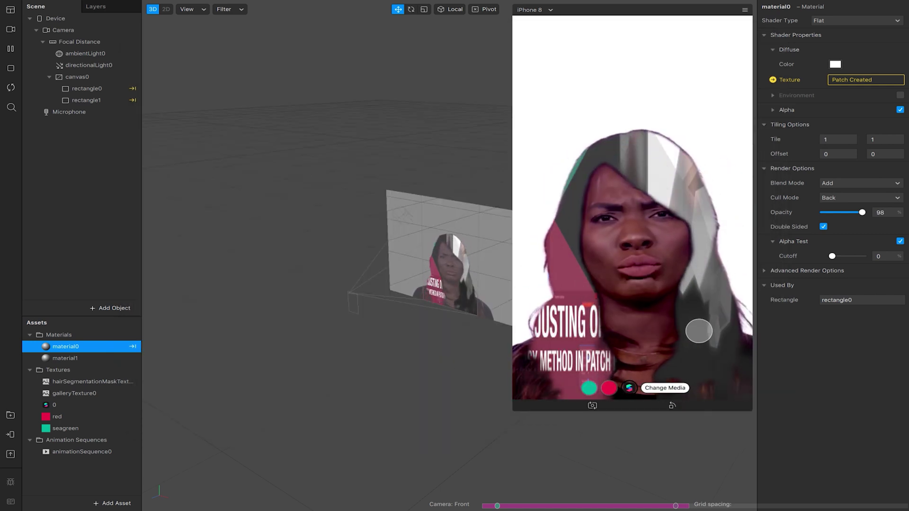
Replace the hair's gallery image in the preview with the Desktop screenshot whose name ends in 02.21.49.
{"action": "left_click", "coordinate": [664, 387]}
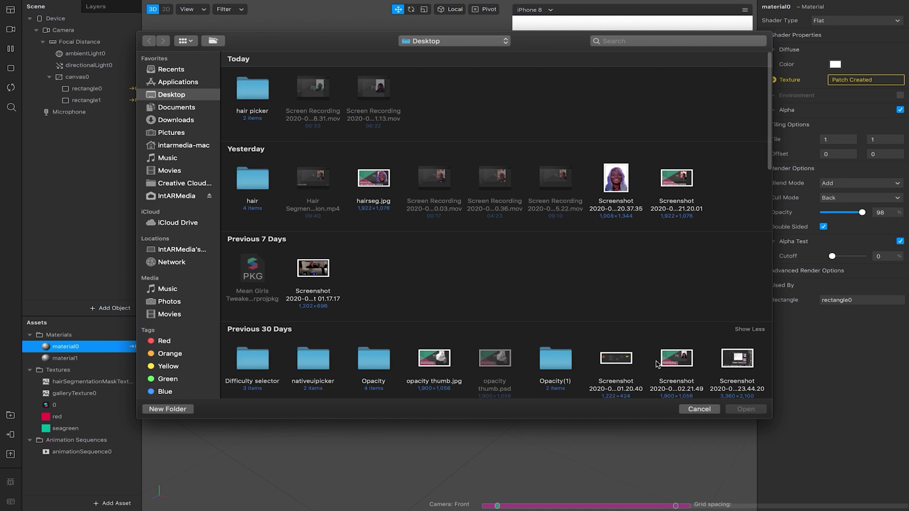
{"action": "double_click", "coordinate": [672, 358]}
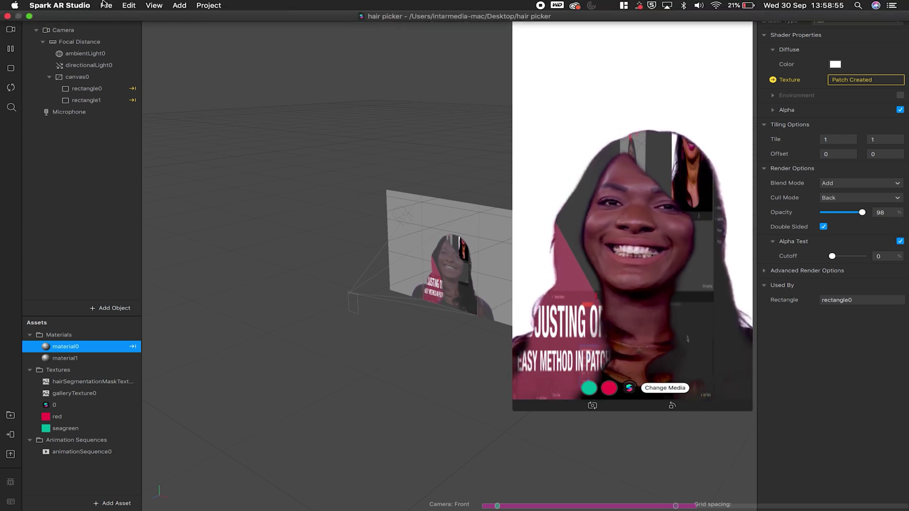
Start a new blank project and create a hair segmentation mask texture from the camera.
{"action": "left_click", "coordinate": [106, 5]}
{"action": "mouse_move", "coordinate": [132, 24]}
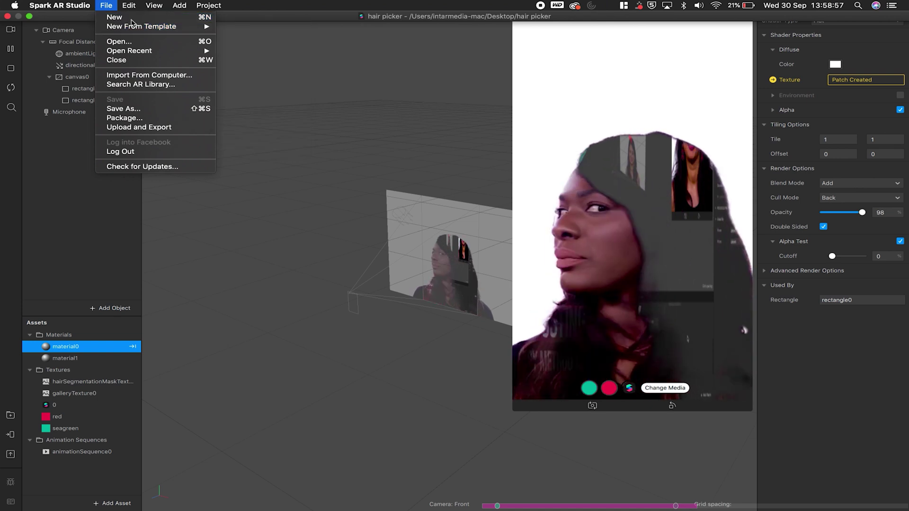
{"action": "left_click", "coordinate": [381, 106]}
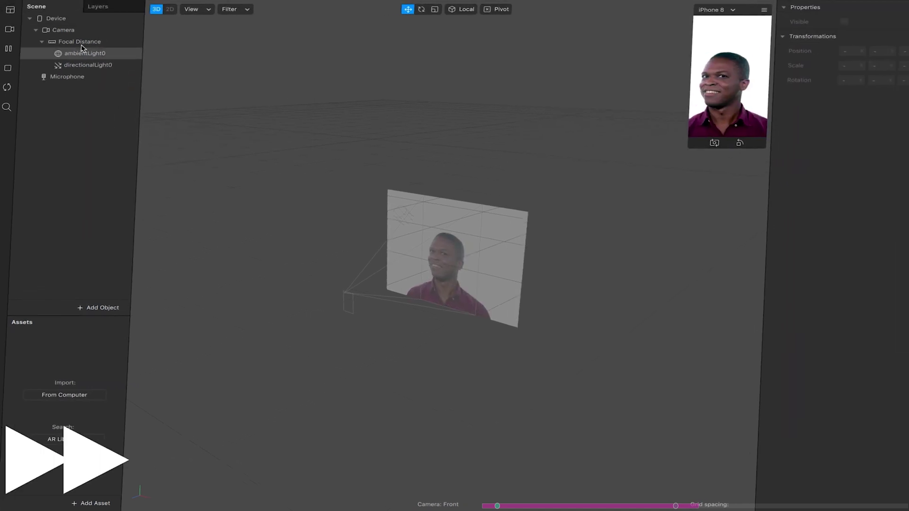
{"action": "left_click", "coordinate": [63, 29]}
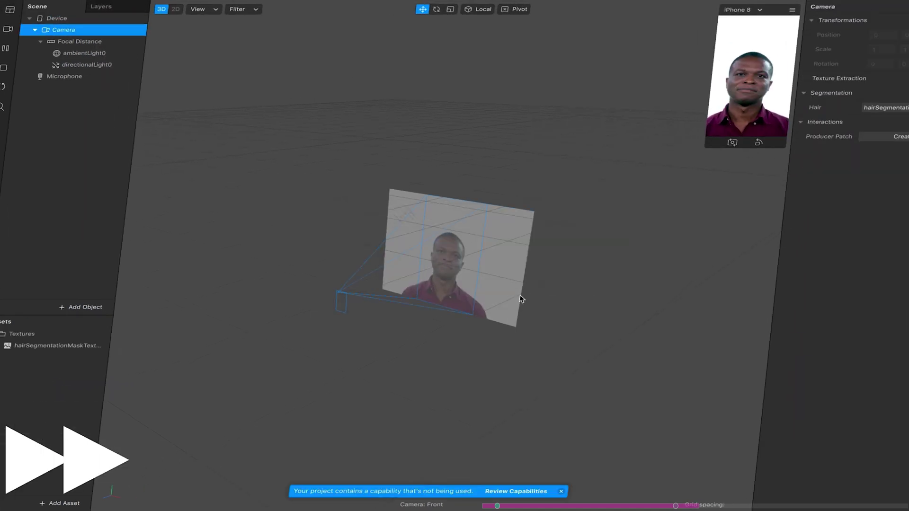
Add a rectangle on a canvas, size it to 100% width and height, and give it a new material.
{"action": "left_click", "coordinate": [78, 308]}
{"action": "left_click", "coordinate": [38, 229]}
{"action": "left_click", "coordinate": [291, 290]}
{"action": "left_click", "coordinate": [866, 299]}
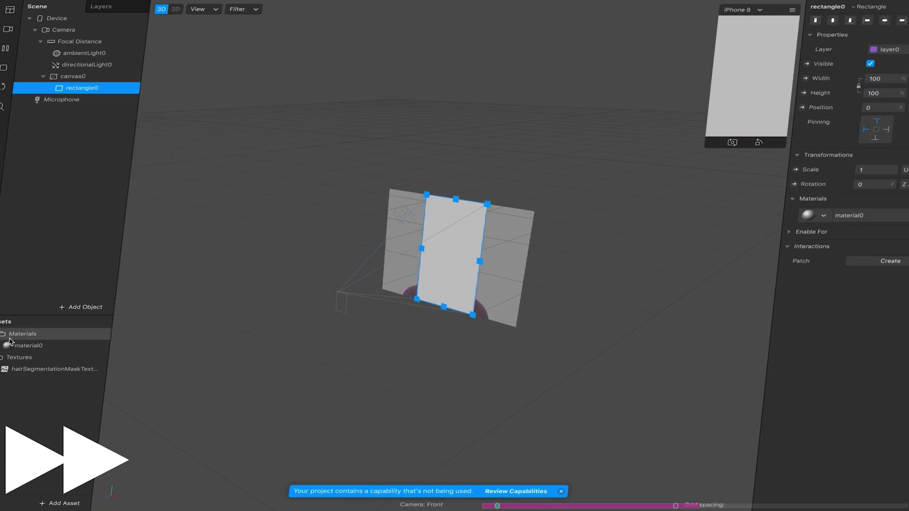
Make material0 Flat with the hair segmentation mask as its alpha texture, and enlarge the device preview.
{"action": "left_click", "coordinate": [866, 240]}
{"action": "key", "text": "Return"}
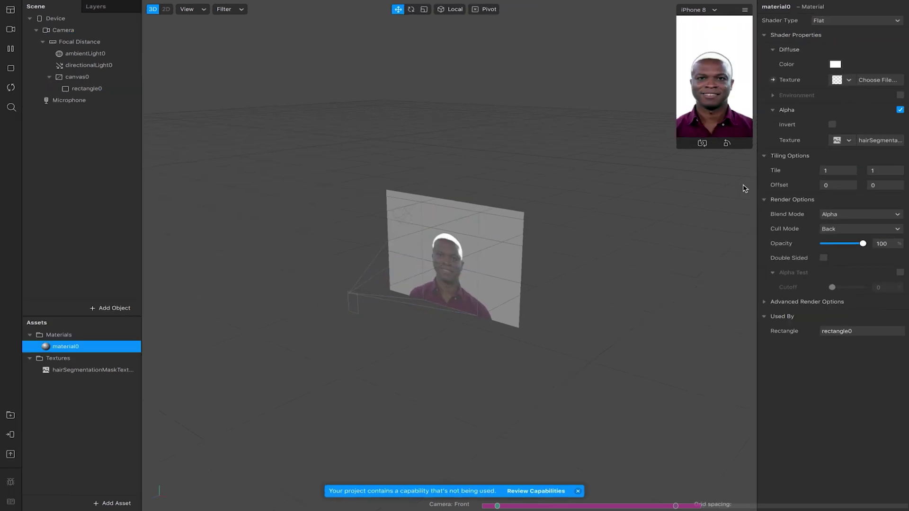
{"action": "left_click_drag", "start_coordinate": [689, 153], "coordinate": [574, 312]}
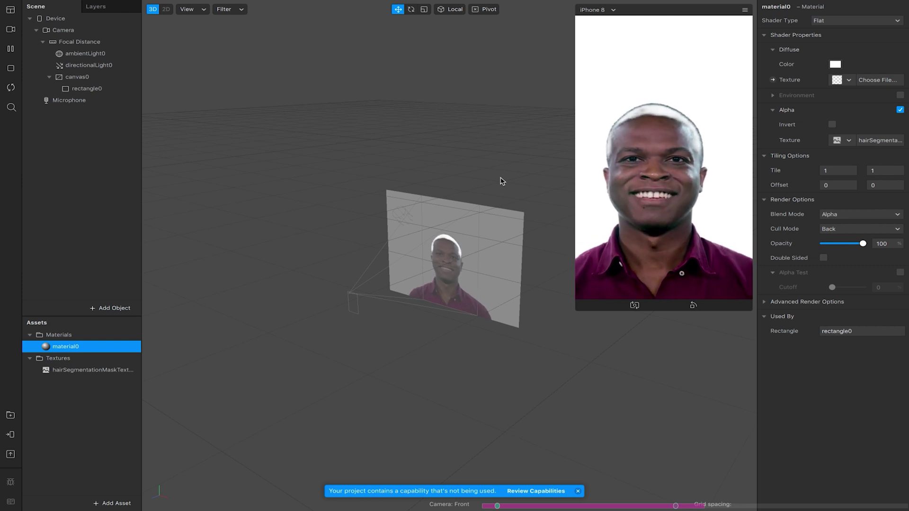
Rename the rectangle as HairColour.
{"action": "left_click", "coordinate": [116, 88]}
{"action": "double_click", "coordinate": [778, 7]}
{"action": "type", "text": "Colour"}
{"action": "key", "text": "Return"}
{"action": "left_click", "coordinate": [766, 6]}
{"action": "type", "text": "hair"}
{"action": "key", "text": "Return"}
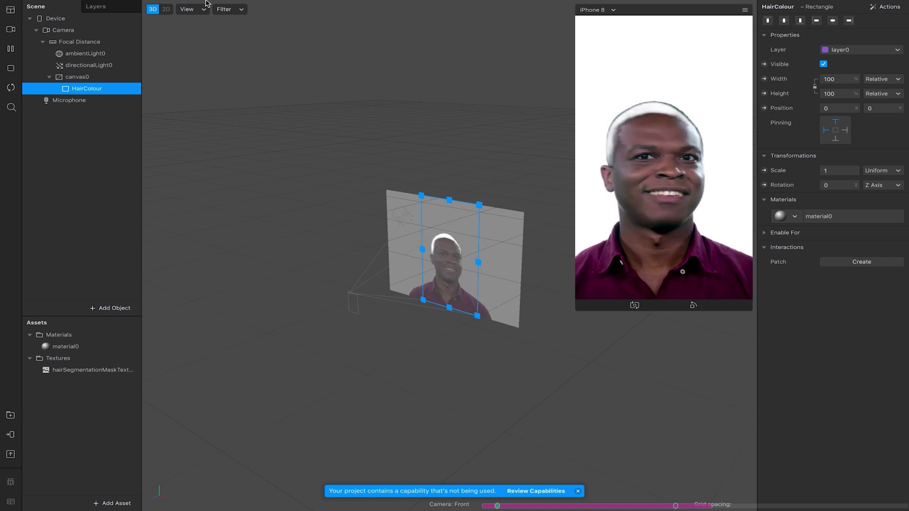
Show the Patch Editor.
{"action": "mouse_move", "coordinate": [208, 2]}
{"action": "left_click", "coordinate": [155, 6]}
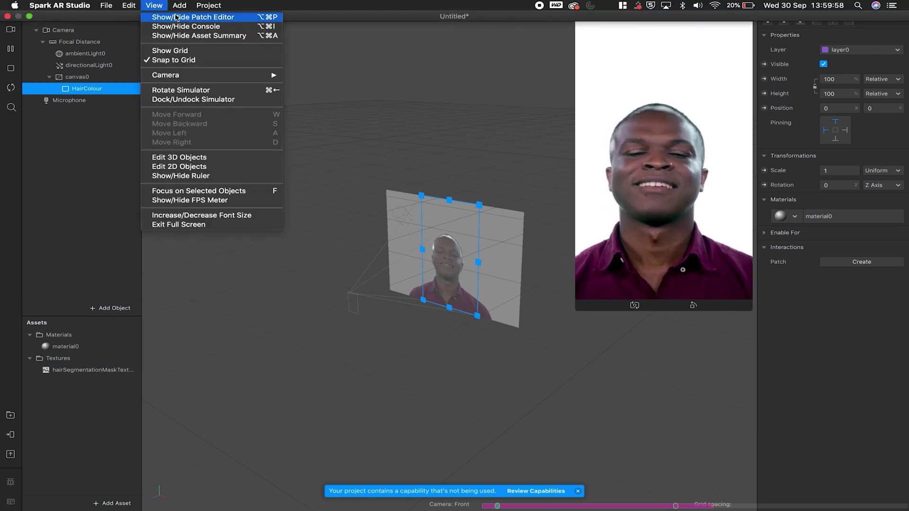
{"action": "left_click", "coordinate": [177, 17]}
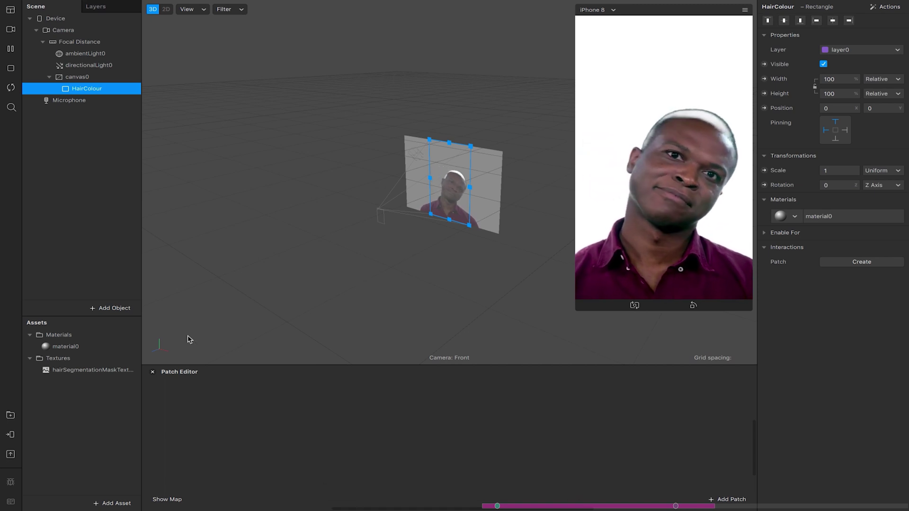
Add a gallery texture to the assets, keeping its default name.
{"action": "left_click", "coordinate": [107, 503]}
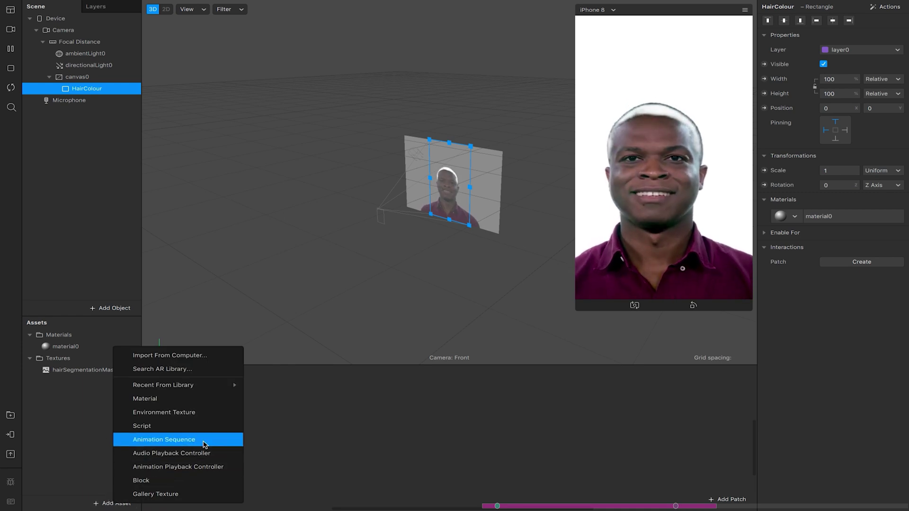
{"action": "left_click", "coordinate": [151, 494]}
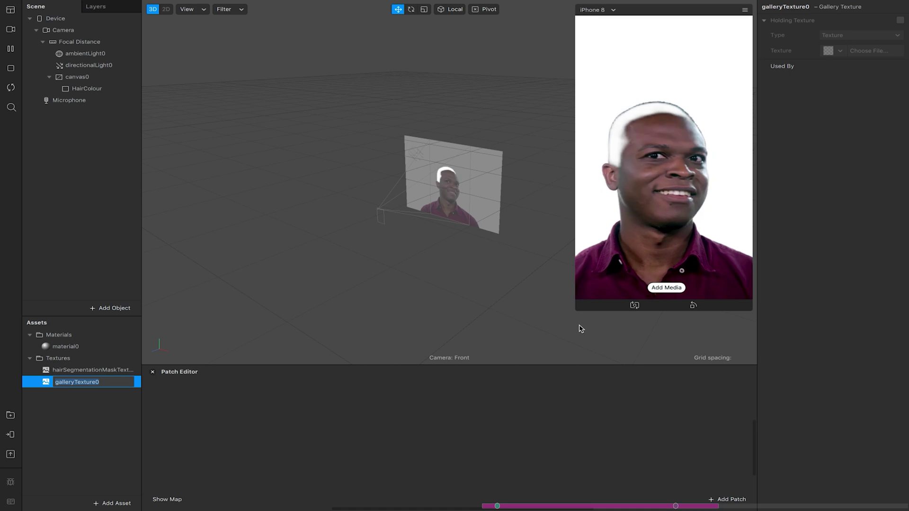
{"action": "key", "text": "Return"}
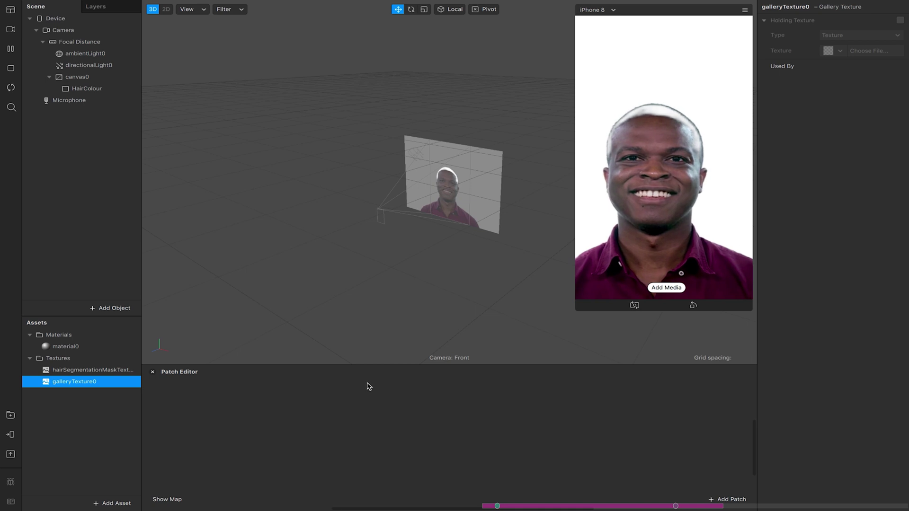
Make the Patch Editor taller and add a Picker UI patch with its Visible option enabled.
{"action": "left_click", "coordinate": [298, 364]}
{"action": "left_click_drag", "start_coordinate": [299, 364], "coordinate": [294, 314]}
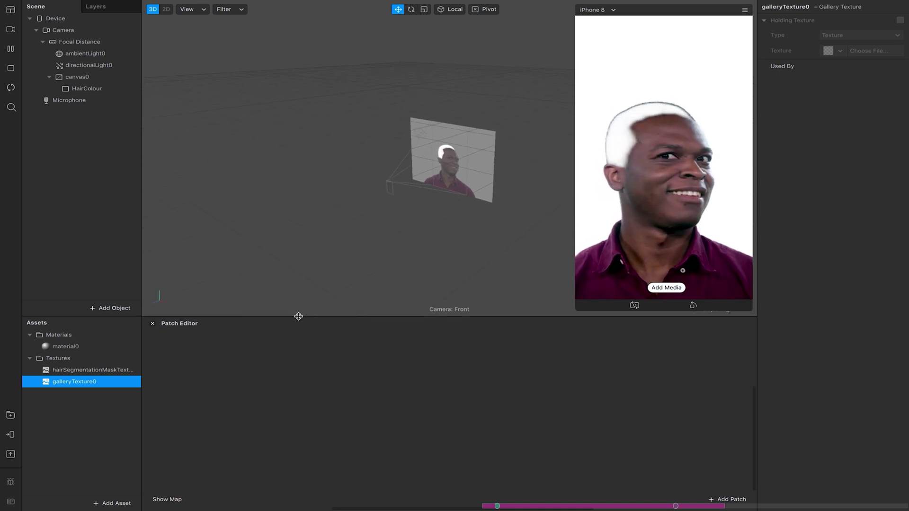
{"action": "right_click", "coordinate": [344, 406]}
{"action": "type", "text": "pl"}
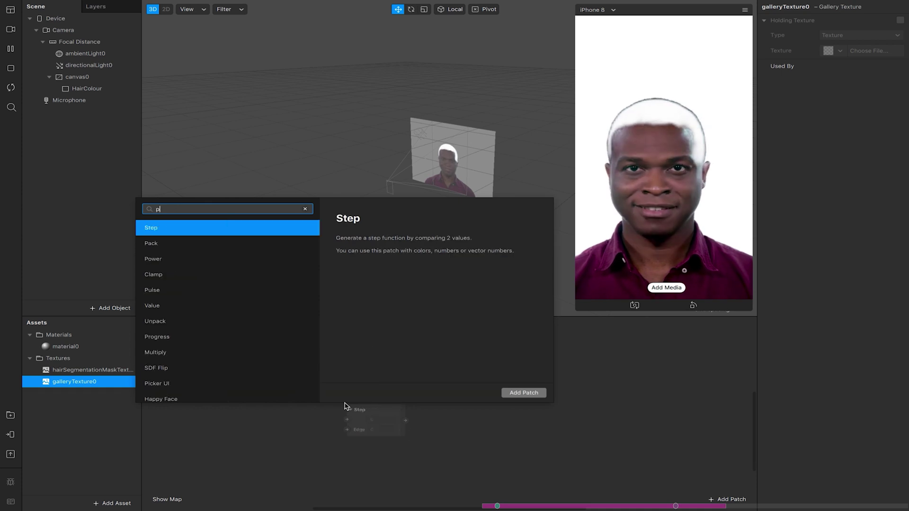
{"action": "type", "text": "cker"}
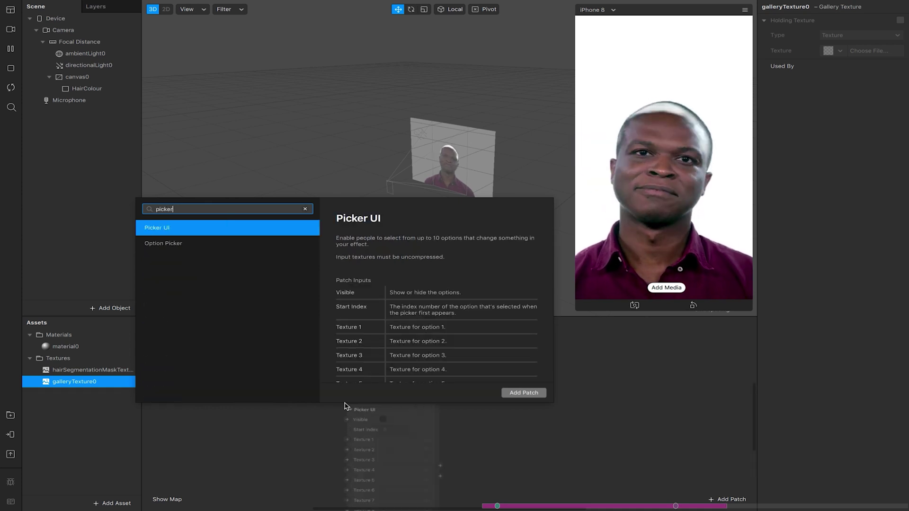
{"action": "left_click", "coordinate": [523, 392]}
{"action": "left_click_drag", "start_coordinate": [378, 409], "coordinate": [365, 342]}
{"action": "left_click", "coordinate": [371, 355]}
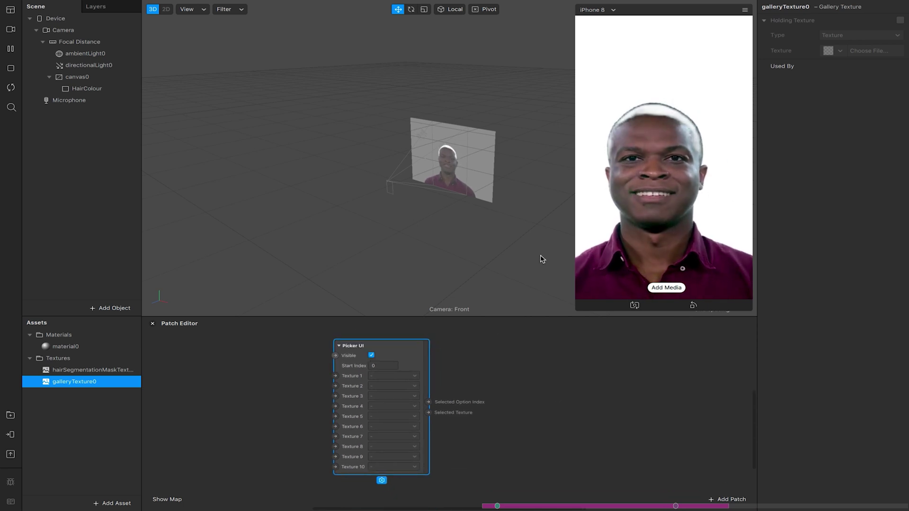
Import 0.png, red.jpg and seagreen.jpg from the hair picker folder's textures and set all three to no compression.
{"action": "left_click", "coordinate": [121, 504]}
{"action": "left_click", "coordinate": [146, 358]}
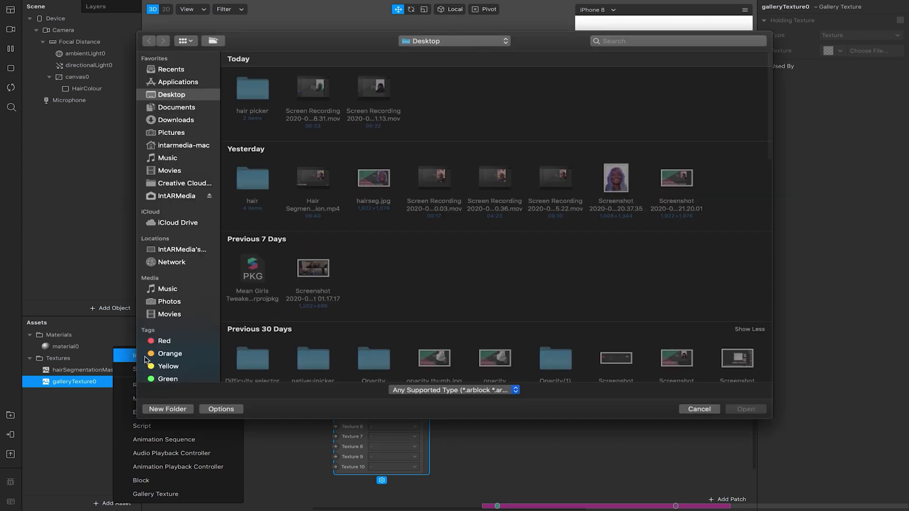
{"action": "double_click", "coordinate": [251, 92]}
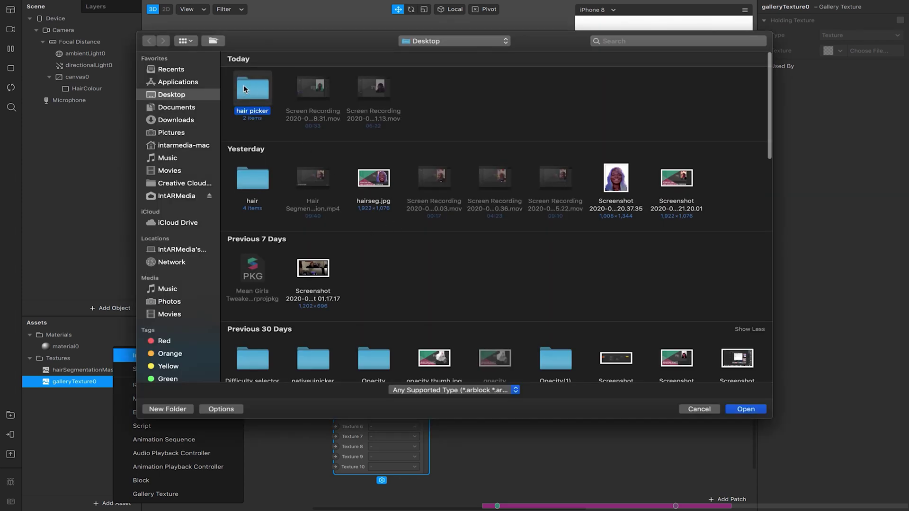
{"action": "double_click", "coordinate": [310, 109]}
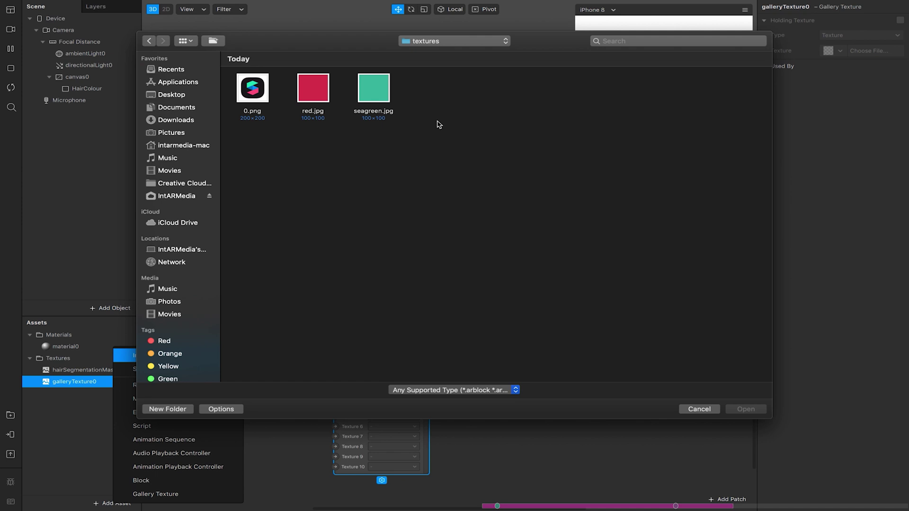
{"action": "left_click_drag", "start_coordinate": [439, 124], "coordinate": [310, 80]}
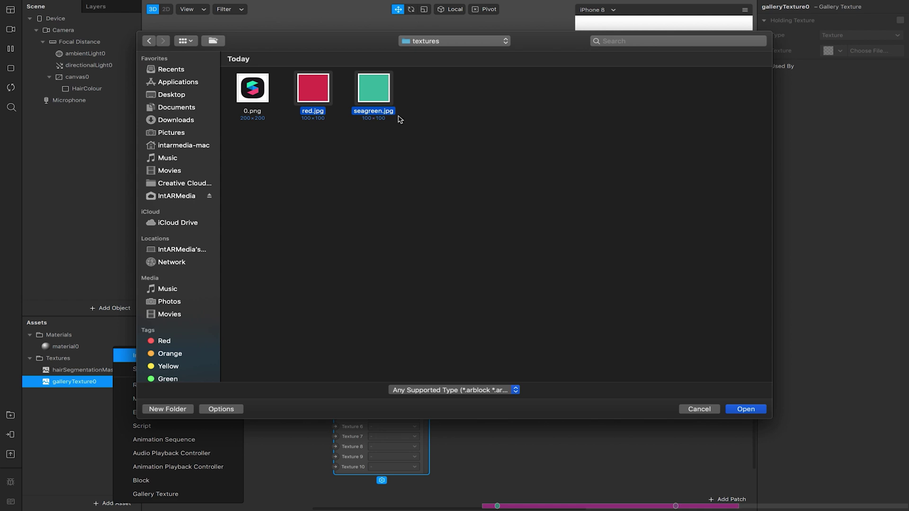
{"action": "left_click_drag", "start_coordinate": [432, 121], "coordinate": [243, 82]}
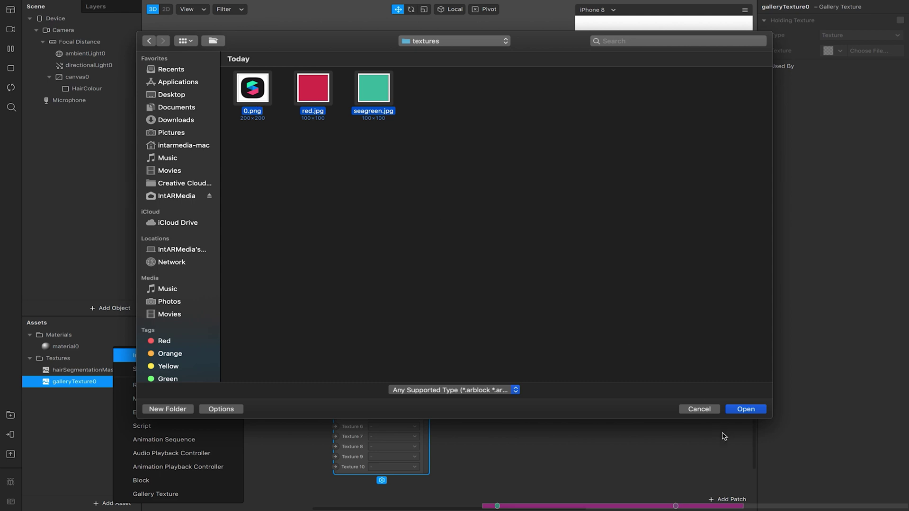
{"action": "left_click", "coordinate": [742, 410]}
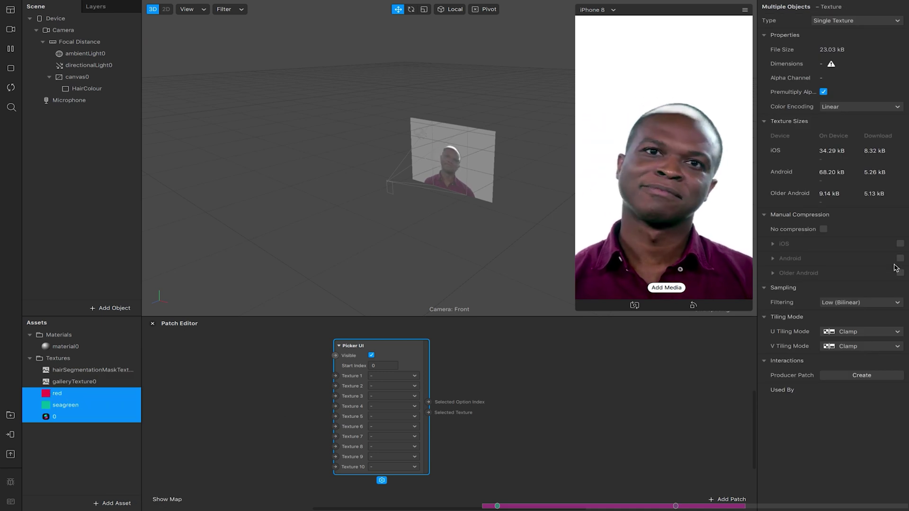
{"action": "left_click", "coordinate": [823, 229]}
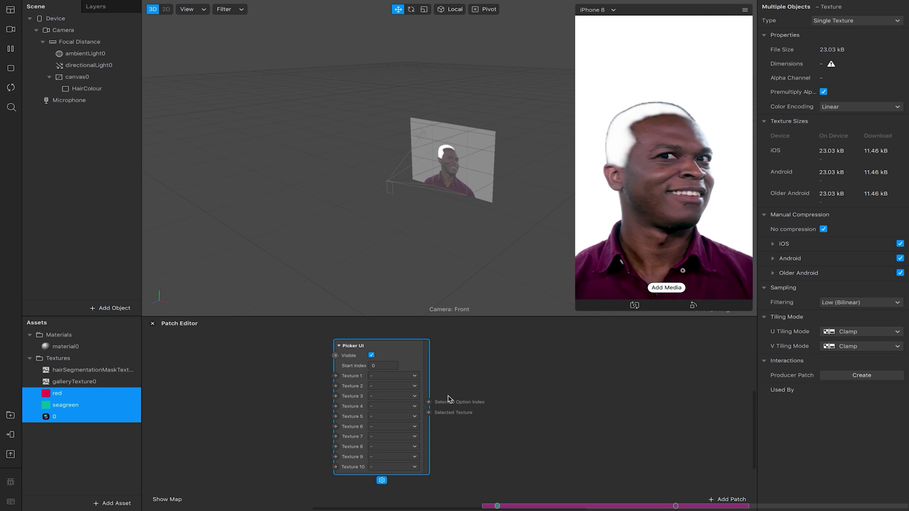
Assign red to Texture 1, seagreen to Texture 2 and 0 to Texture 3 of the Picker UI patch.
{"action": "left_click", "coordinate": [408, 376]}
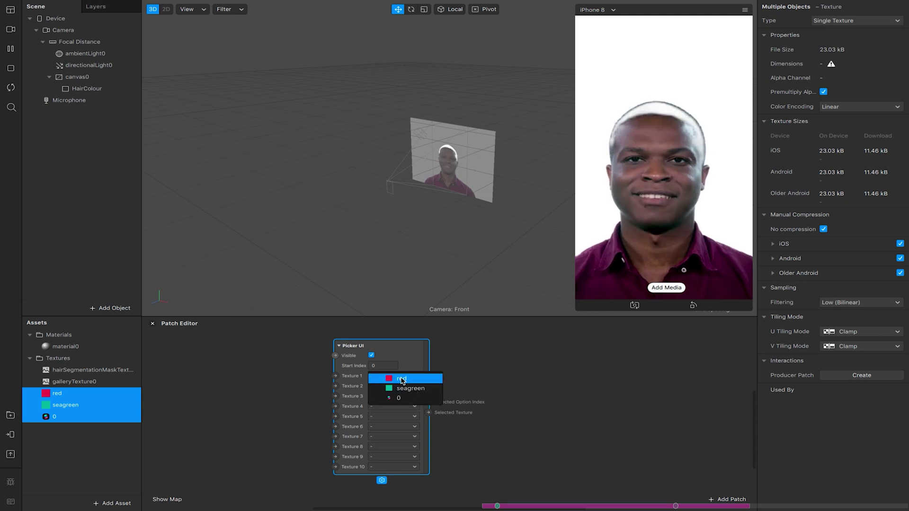
{"action": "left_click", "coordinate": [401, 379]}
{"action": "left_click", "coordinate": [399, 376]}
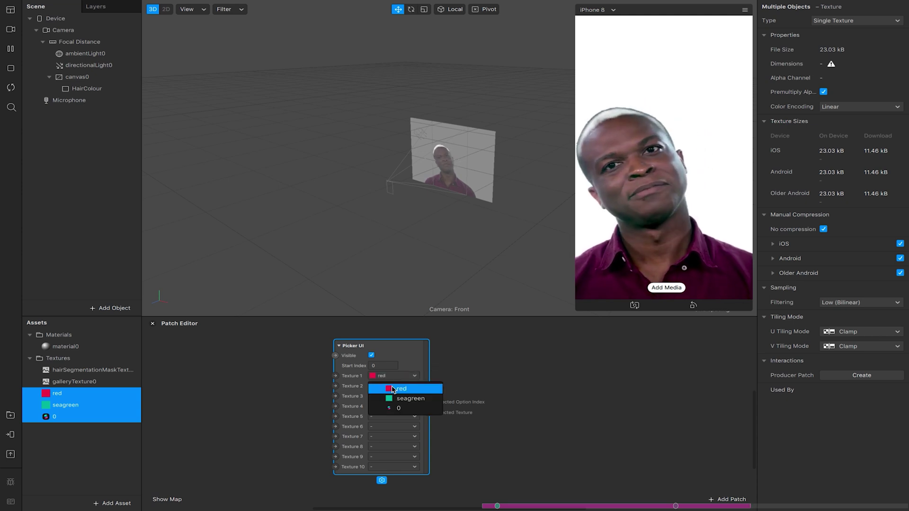
{"action": "left_click", "coordinate": [405, 398]}
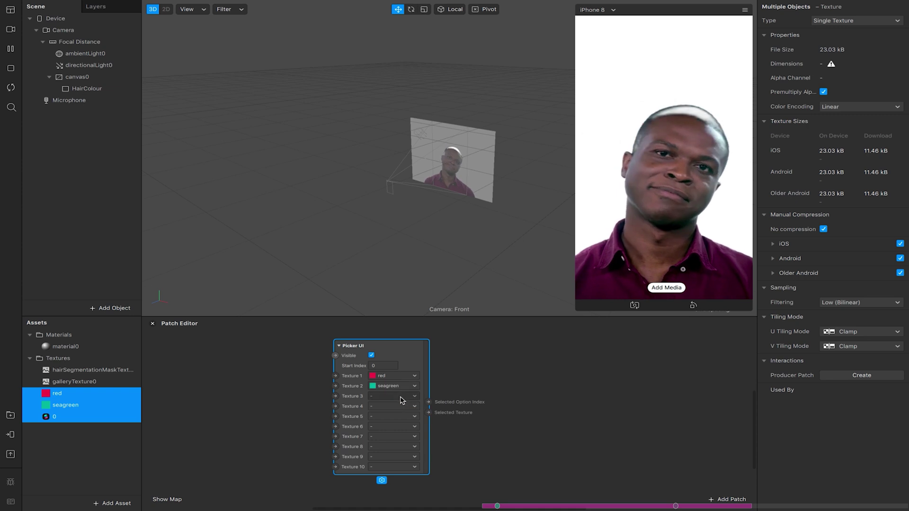
{"action": "left_click", "coordinate": [400, 396]}
{"action": "left_click", "coordinate": [398, 419]}
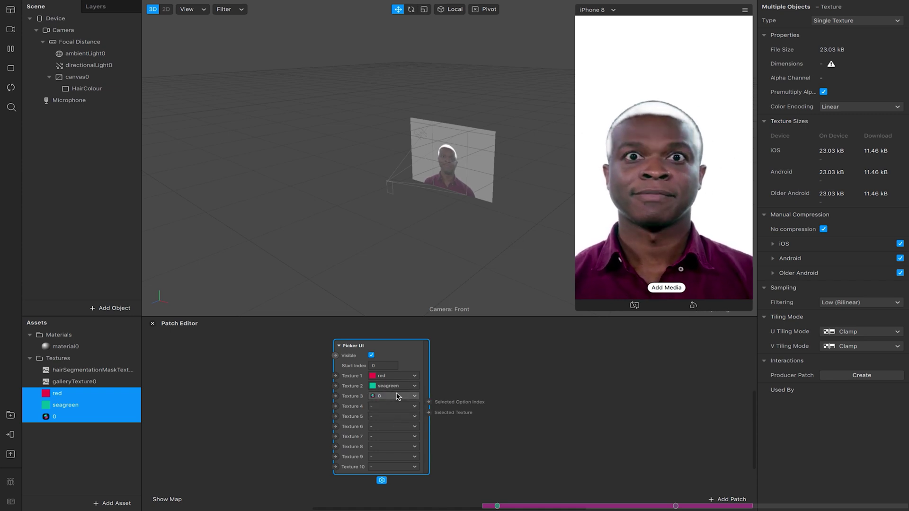
{"action": "left_click", "coordinate": [467, 389]}
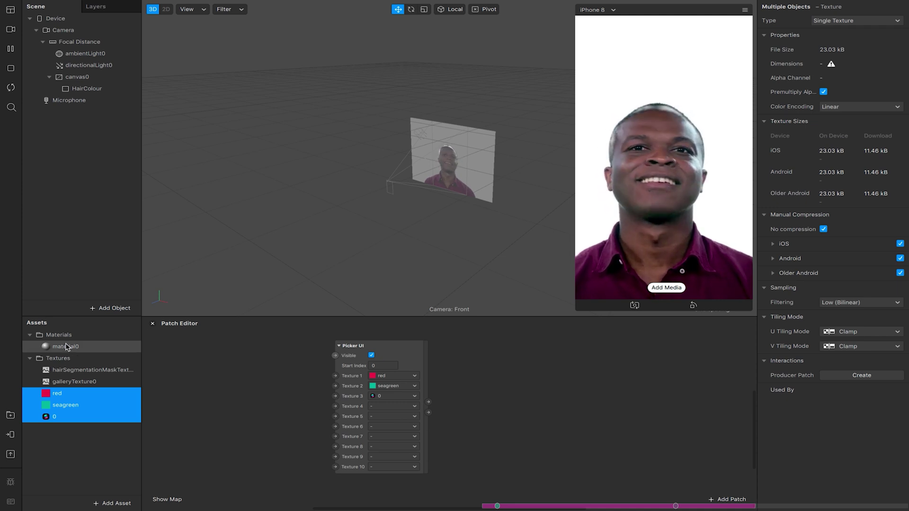
Create a diffuse texture patch for material0 and connect the Picker UI's Selected Texture output to it.
{"action": "left_click", "coordinate": [65, 347]}
{"action": "left_click", "coordinate": [771, 80]}
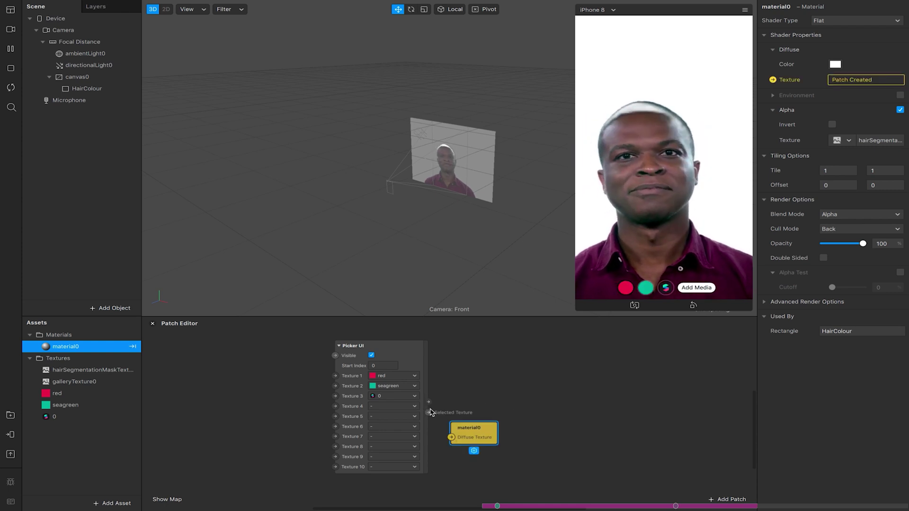
{"action": "left_click_drag", "start_coordinate": [430, 414], "coordinate": [555, 375]}
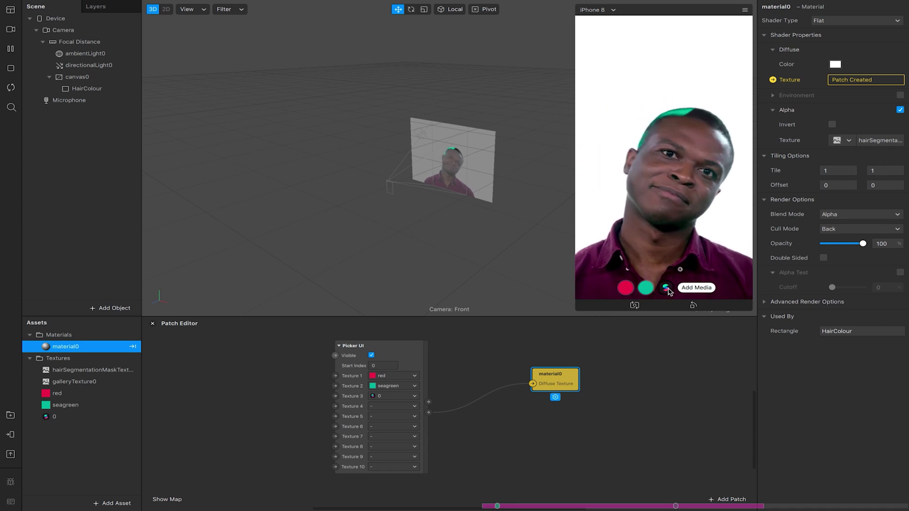
Load the Desktop screenshot whose name ends in 01.17.17 as the preview's gallery media.
{"action": "left_click", "coordinate": [692, 288]}
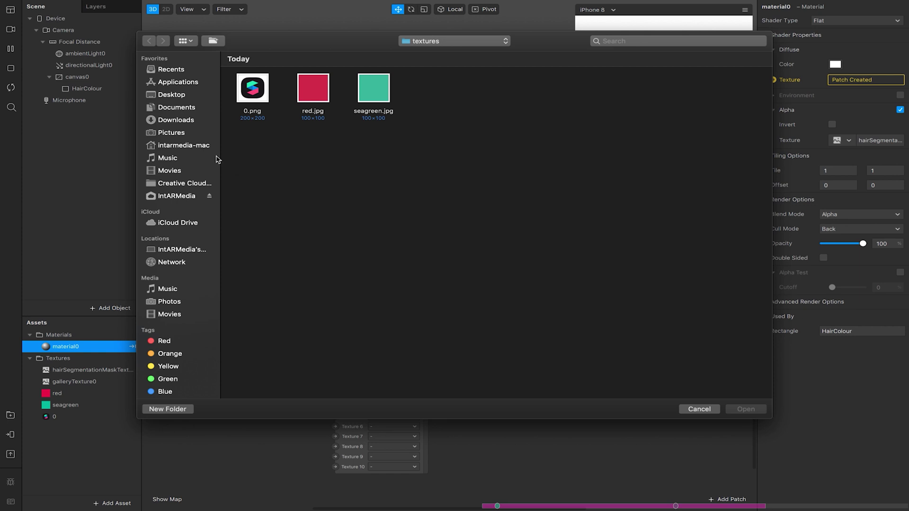
{"action": "left_click", "coordinate": [170, 95]}
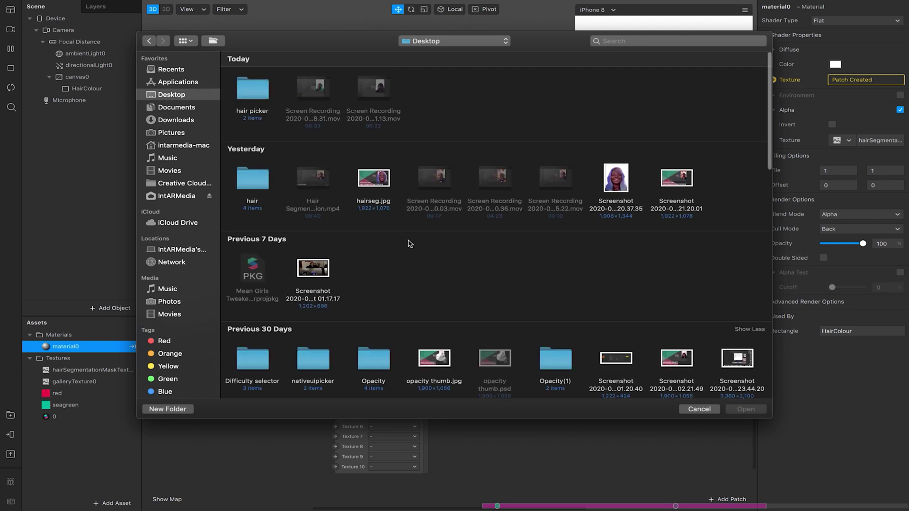
{"action": "double_click", "coordinate": [312, 273]}
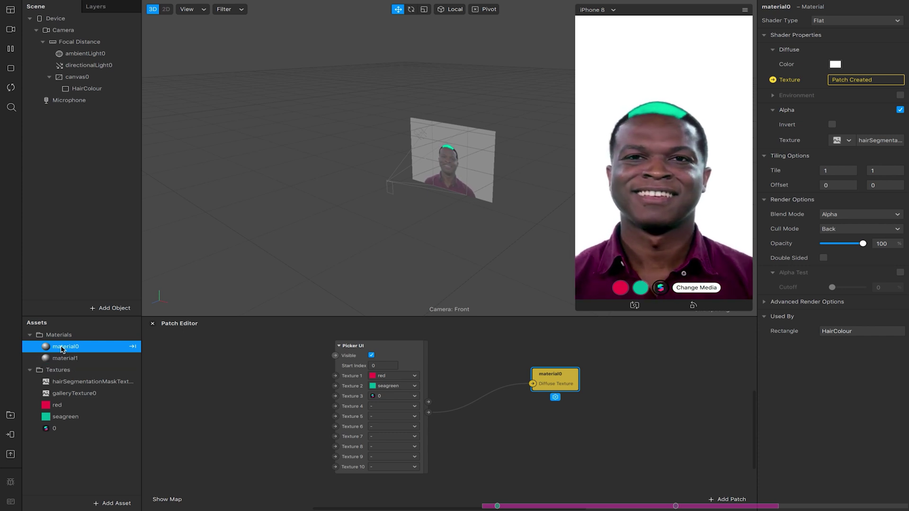
Set the diffuse texture of material1 to galleryTexture0.
{"action": "left_click", "coordinate": [64, 359]}
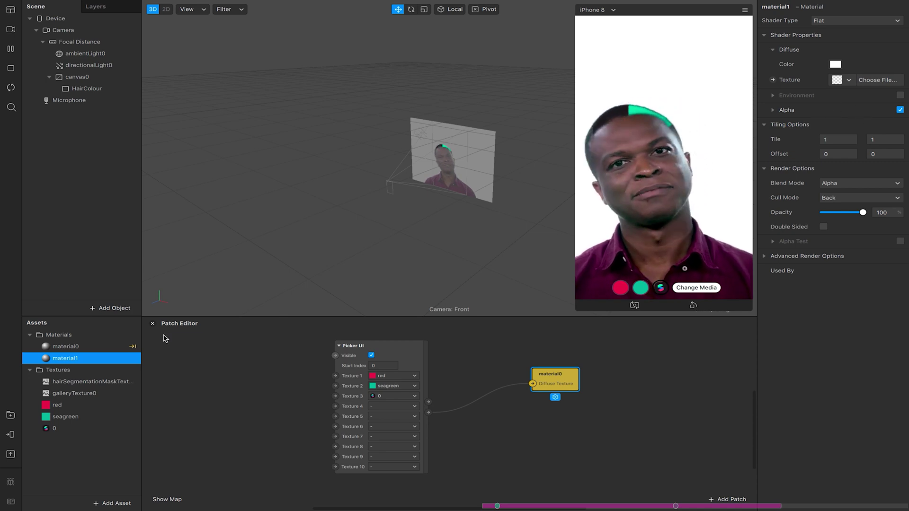
{"action": "left_click", "coordinate": [848, 80]}
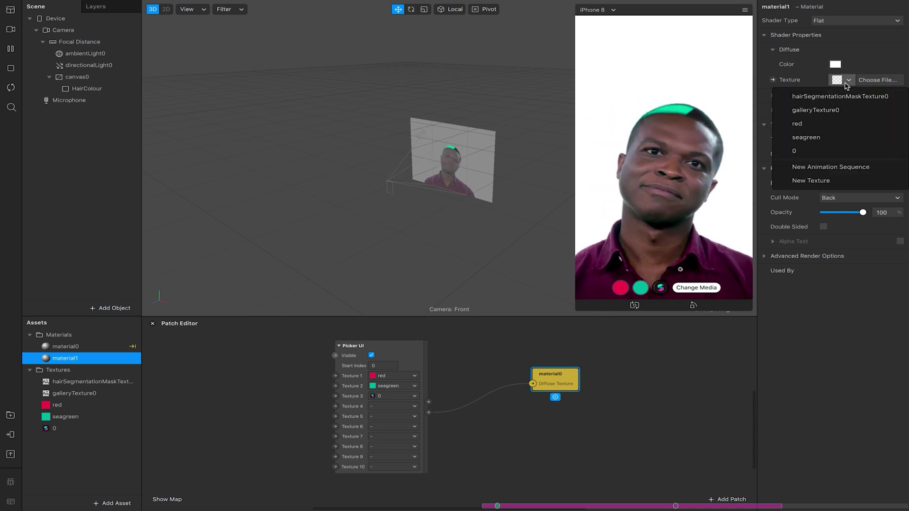
{"action": "left_click", "coordinate": [831, 114]}
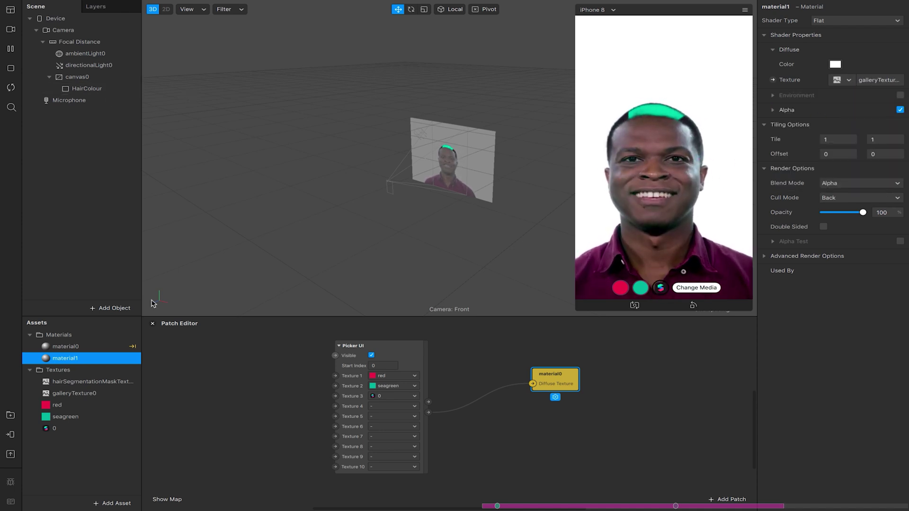
Rename material0 as Flatcolour and material1 as Gallerytexture.
{"action": "left_click", "coordinate": [74, 349]}
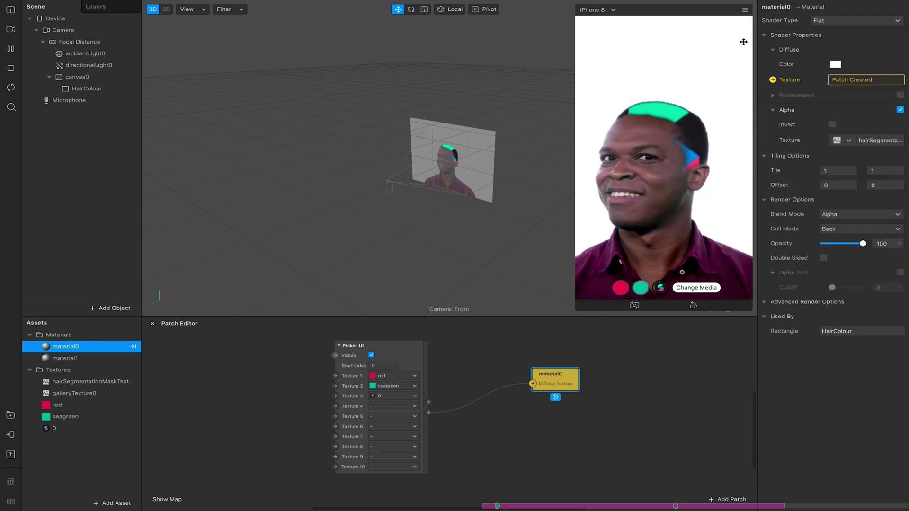
{"action": "double_click", "coordinate": [779, 7]}
{"action": "type", "text": "Flatcolour"}
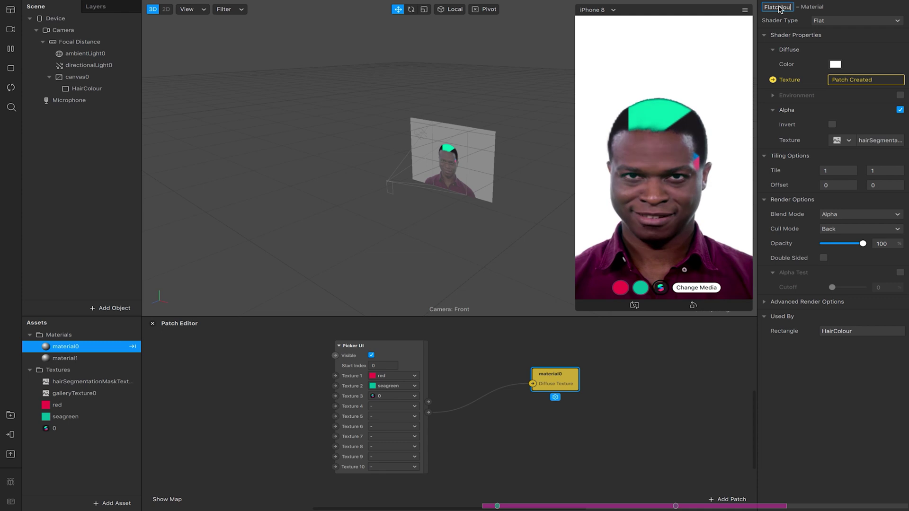
{"action": "key", "text": "Return"}
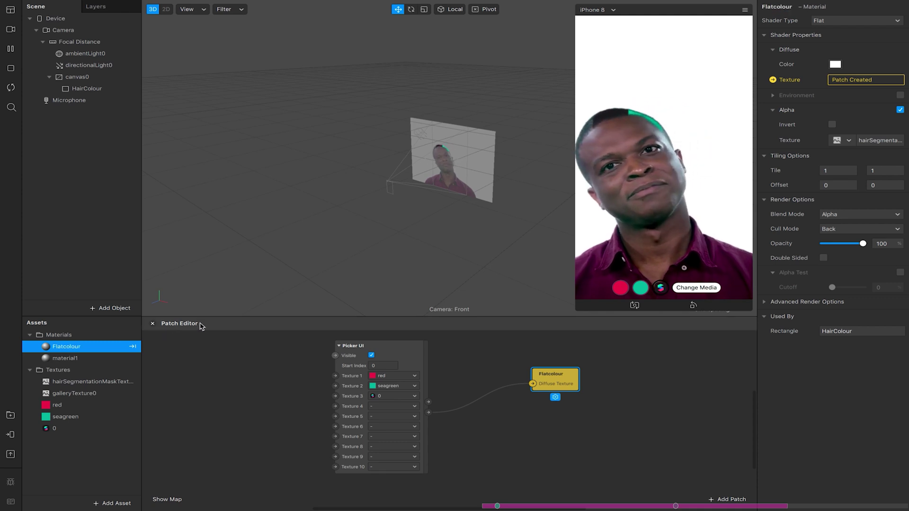
{"action": "left_click", "coordinate": [65, 358]}
{"action": "double_click", "coordinate": [773, 8]}
{"action": "type", "text": "Gallerytexture"}
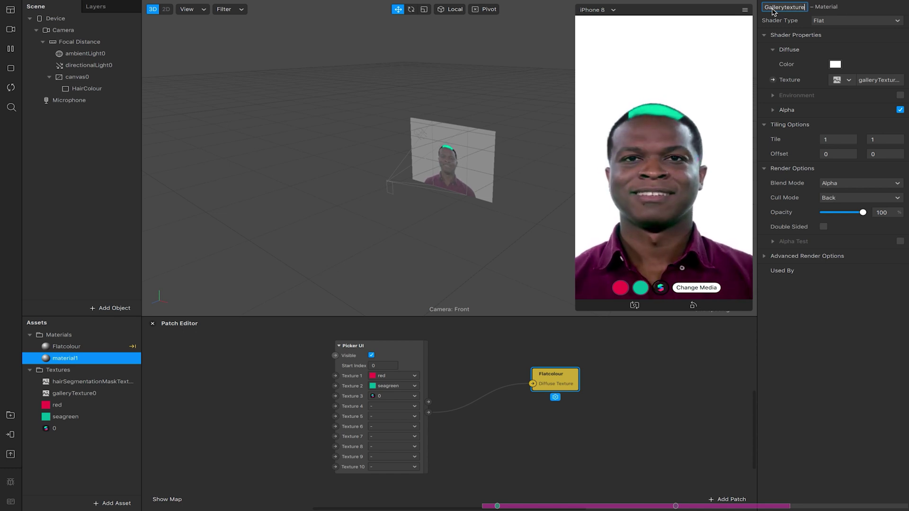
{"action": "key", "text": "Return"}
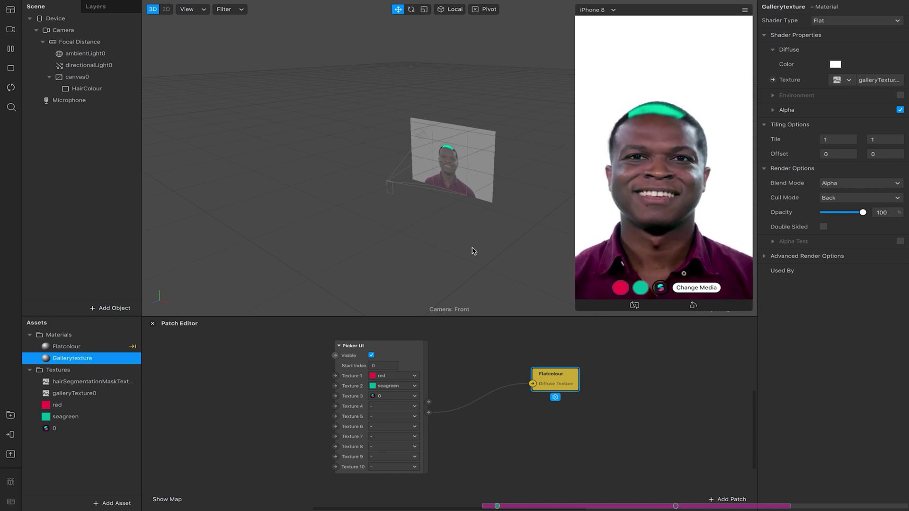
Duplicate the HairColour rectangle and rename the copy as GalleryOption.
{"action": "left_click", "coordinate": [93, 92]}
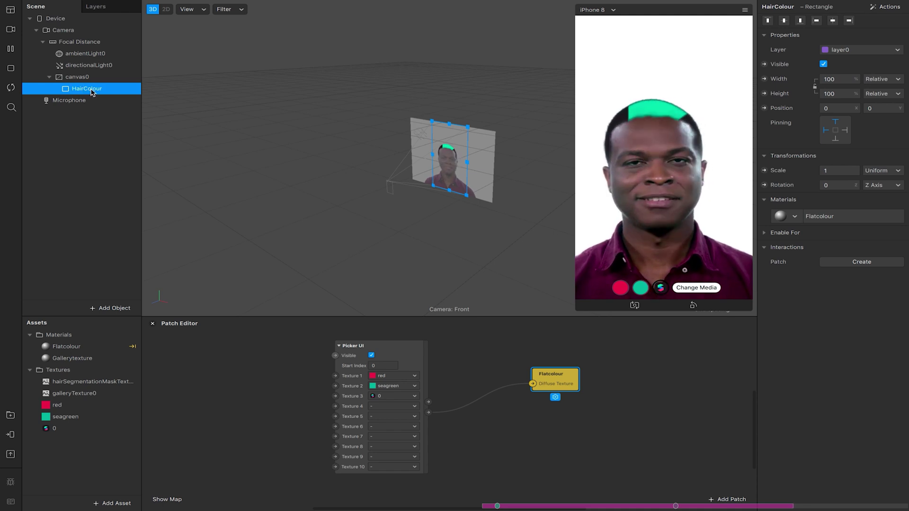
{"action": "key", "text": "ctrl+d"}
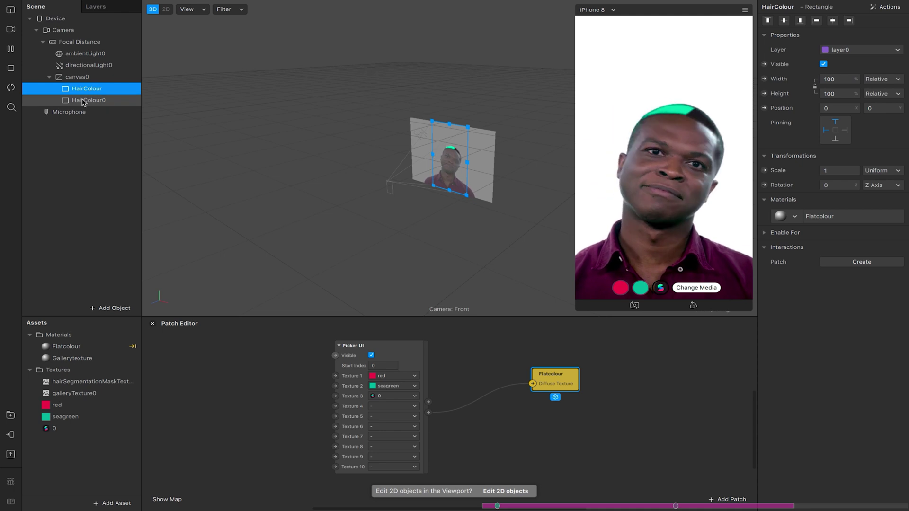
{"action": "left_click", "coordinate": [89, 100]}
{"action": "double_click", "coordinate": [788, 7]}
{"action": "type", "text": "Gall"}
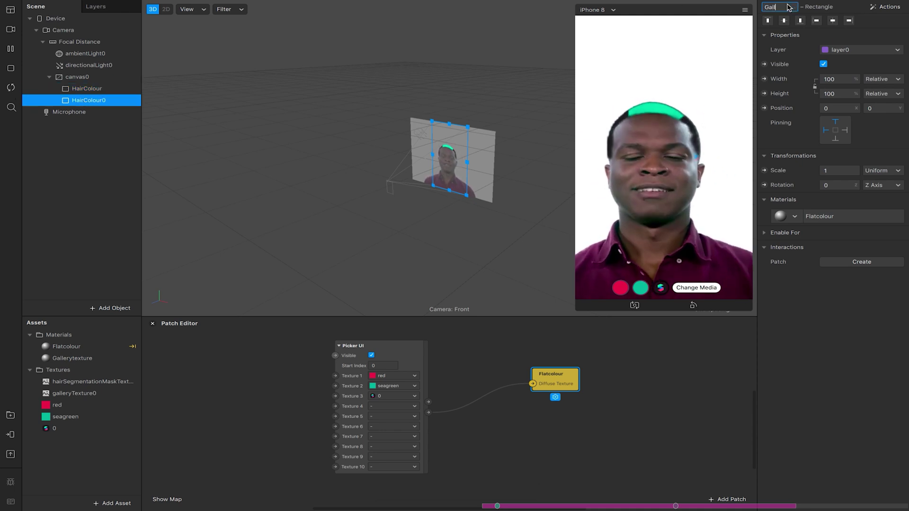
{"action": "type", "text": "eryOption"}
{"action": "key", "text": "Return"}
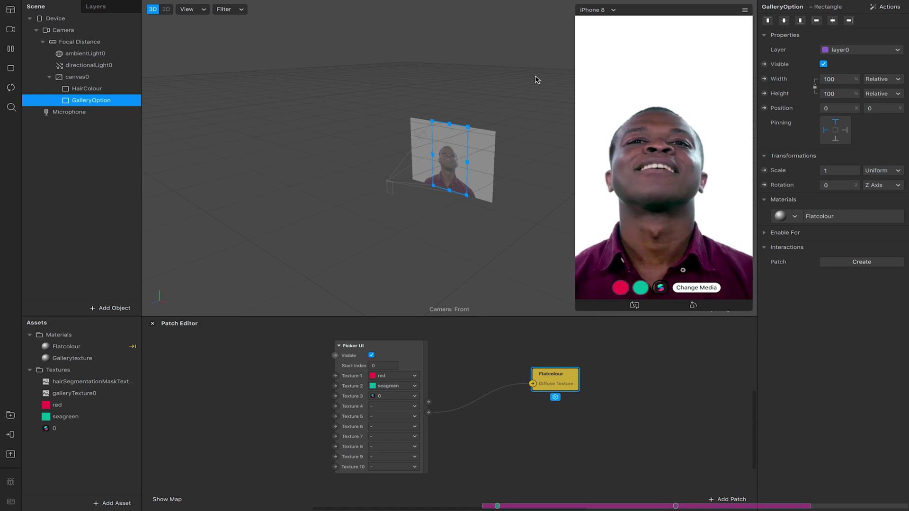
Assign the Gallerytexture material to the GalleryOption rectangle and make the device preview slightly larger.
{"action": "left_click", "coordinate": [795, 217]}
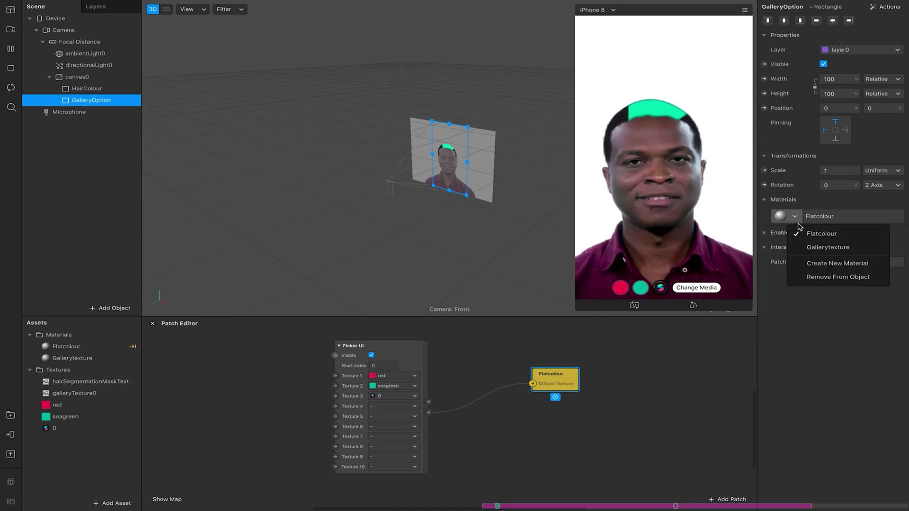
{"action": "left_click", "coordinate": [817, 248]}
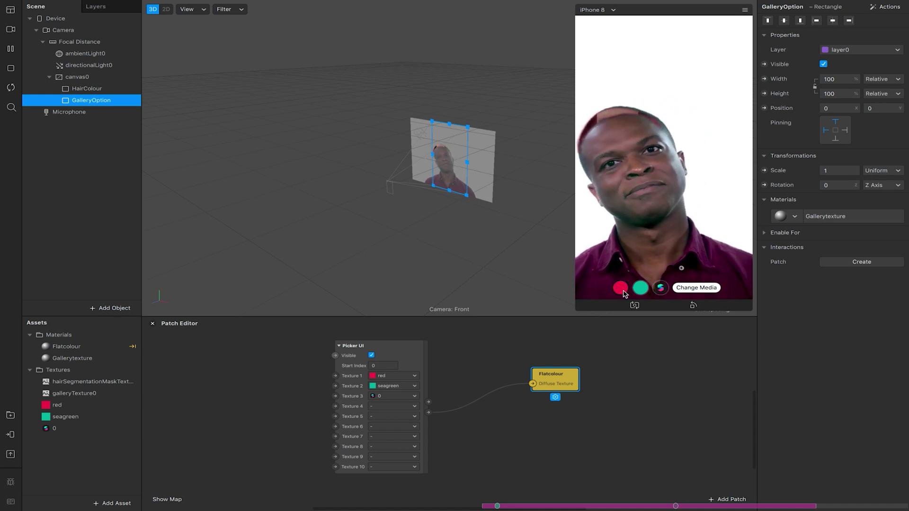
{"action": "left_click", "coordinate": [579, 314]}
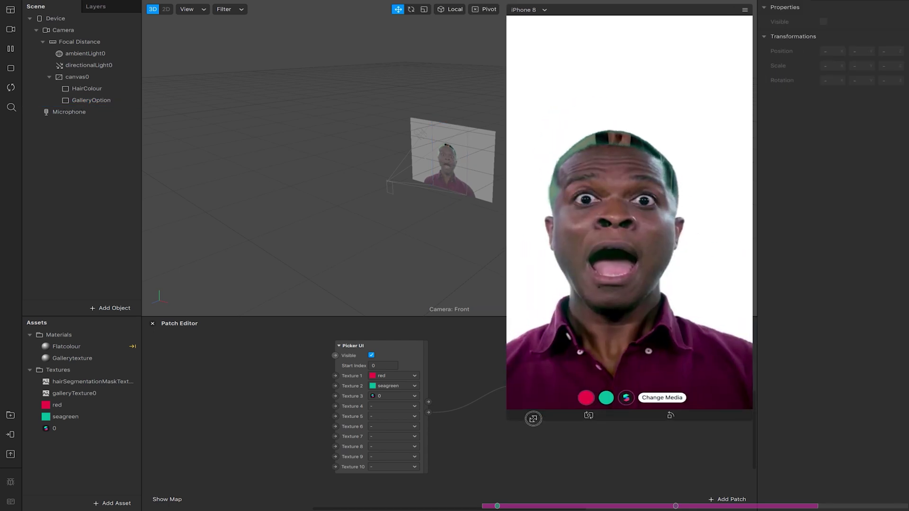
{"action": "left_click", "coordinate": [73, 101]}
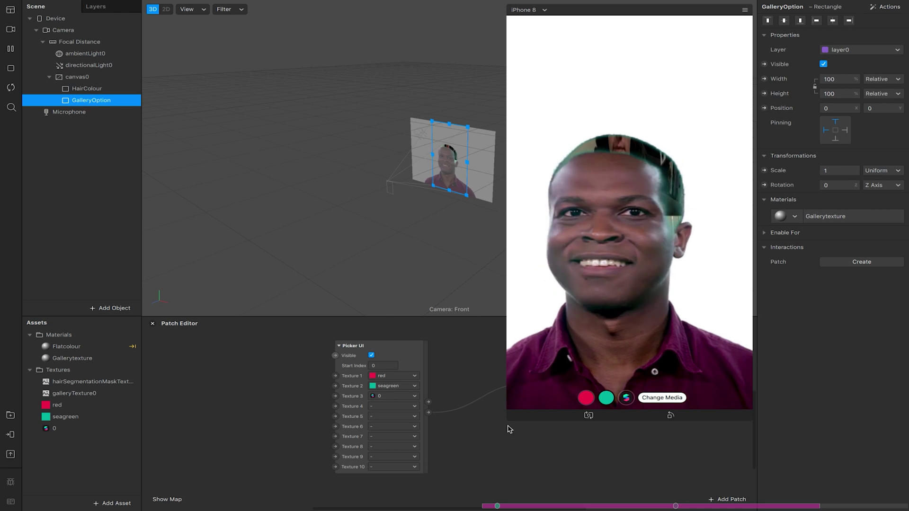
{"action": "left_click_drag", "start_coordinate": [507, 420], "coordinate": [556, 301]}
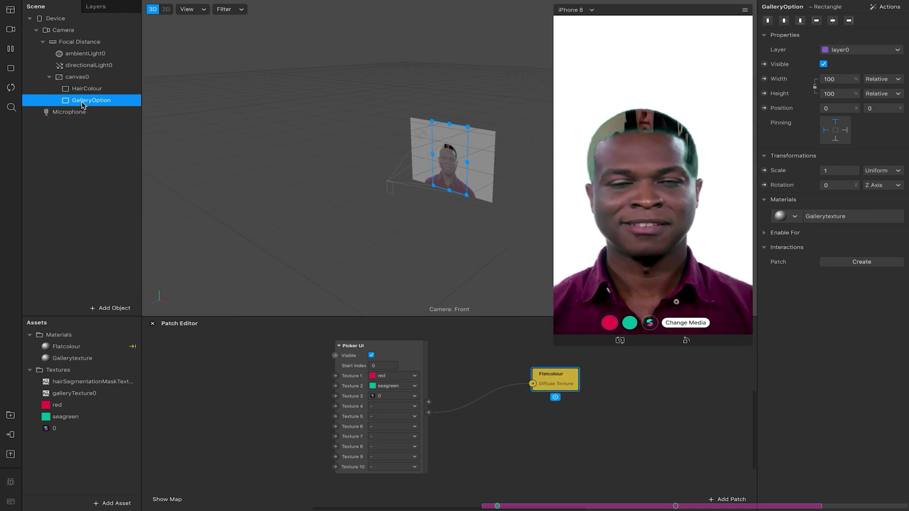
Add an Equals Exactly patch fed by the Picker UI's Selected Option Index and set its Second Number to 2.
{"action": "left_click_drag", "start_coordinate": [394, 355], "coordinate": [321, 355]}
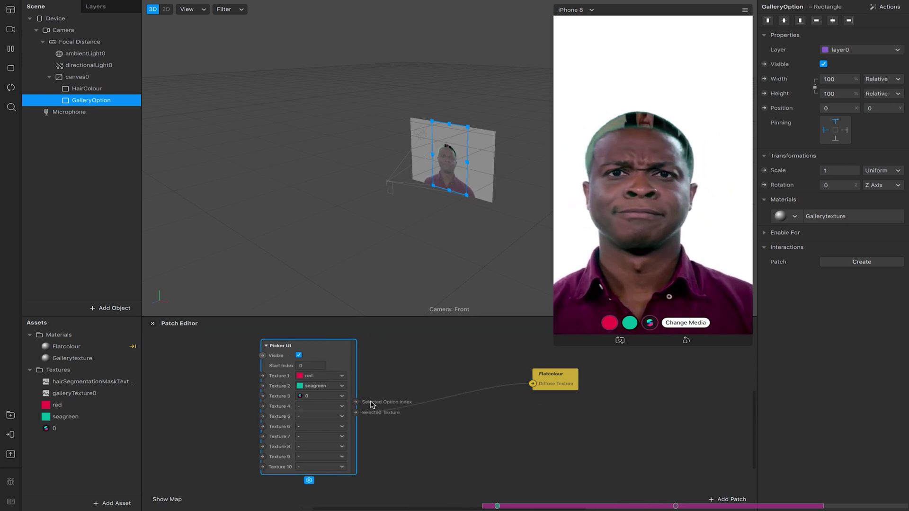
{"action": "left_click_drag", "start_coordinate": [355, 403], "coordinate": [397, 362]}
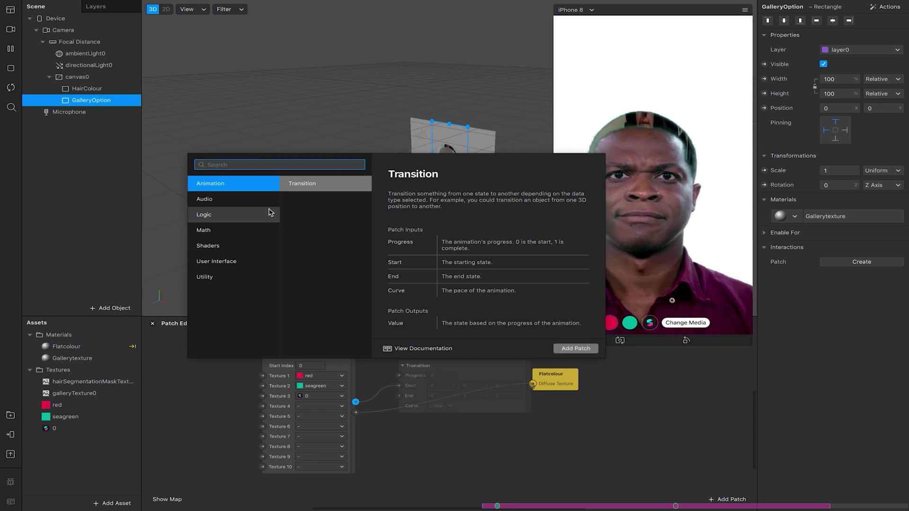
{"action": "type", "text": "equal"}
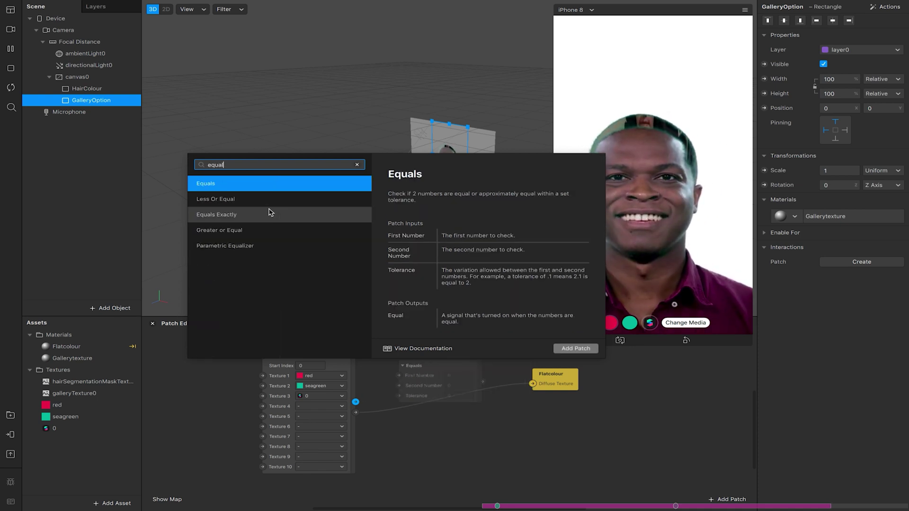
{"action": "left_click", "coordinate": [269, 213]}
{"action": "left_click", "coordinate": [571, 350]}
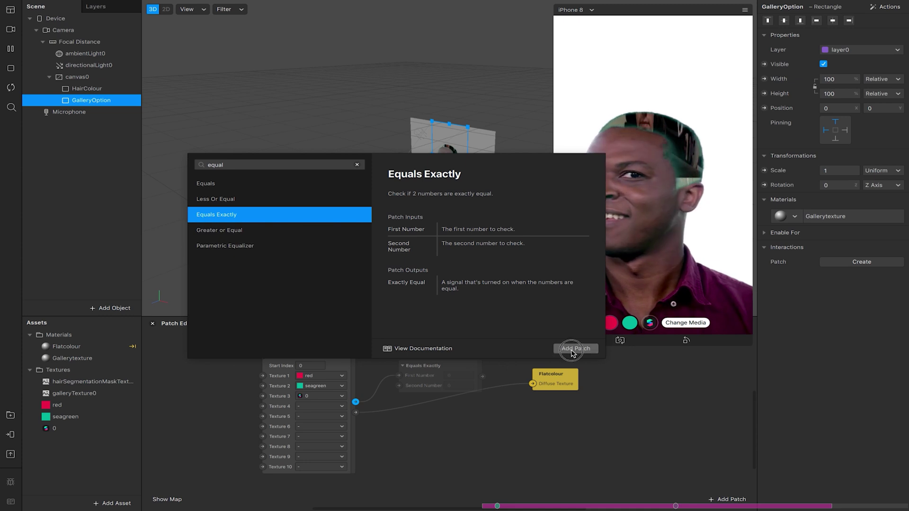
{"action": "left_click_drag", "start_coordinate": [442, 368], "coordinate": [428, 343]}
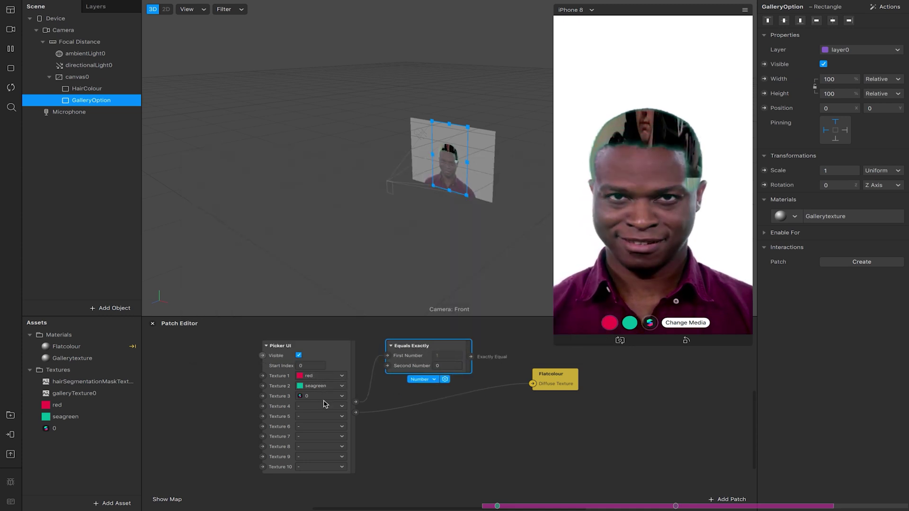
{"action": "left_click", "coordinate": [447, 366]}
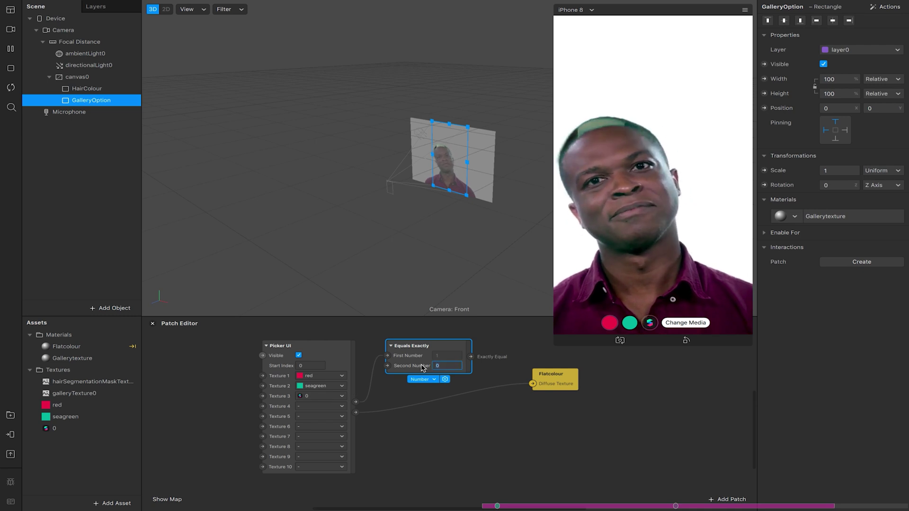
{"action": "type", "text": "2"}
{"action": "key", "text": "Return"}
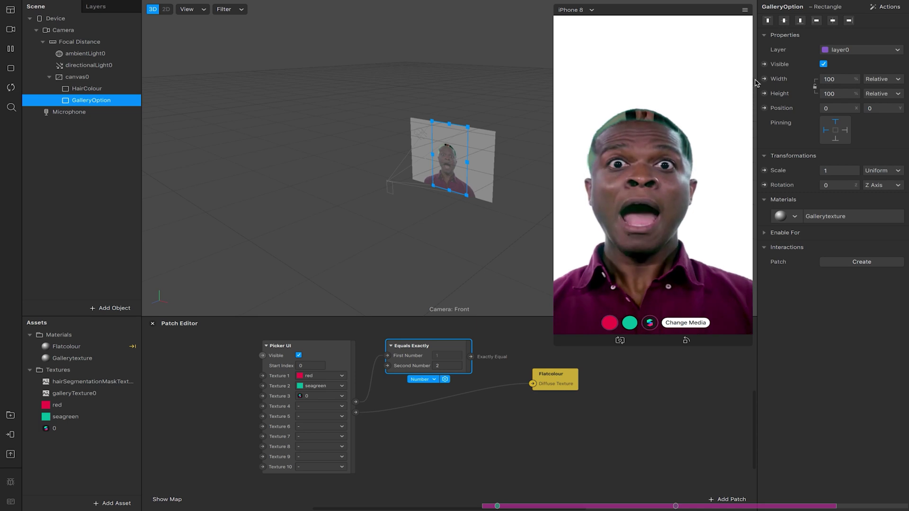
Create visibility patches for the GalleryOption and HairColour rectangles.
{"action": "left_click", "coordinate": [764, 64]}
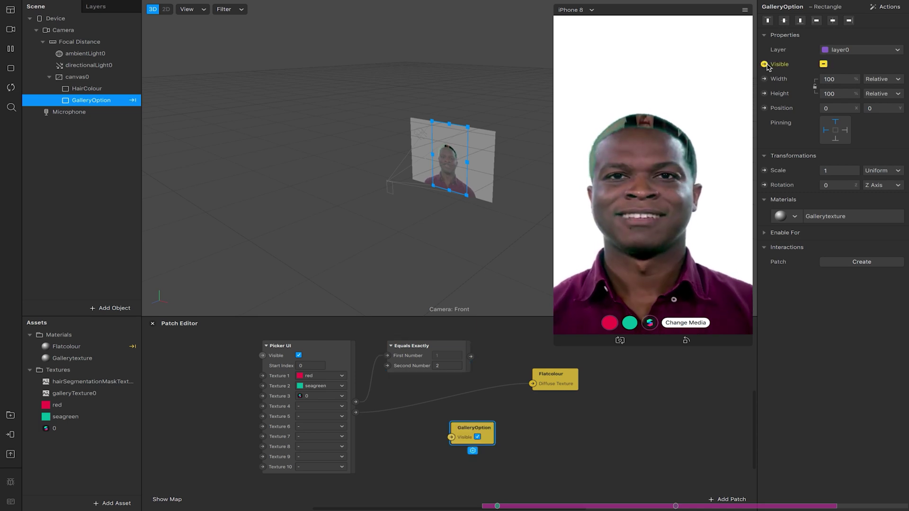
{"action": "left_click", "coordinate": [86, 89]}
{"action": "left_click", "coordinate": [763, 64]}
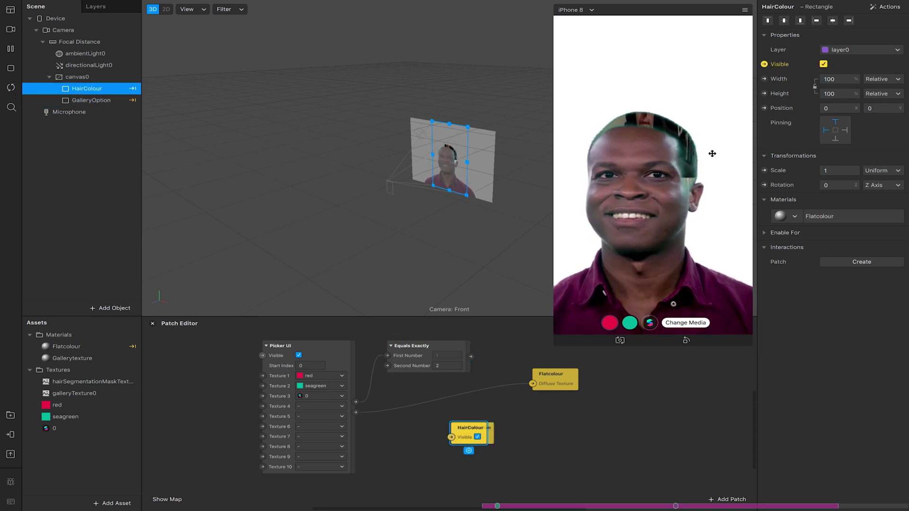
Connect Equals Exactly to HairColour's visibility through a Not patch and directly to GalleryOption's visibility, spreading the patches apart.
{"action": "scroll", "coordinate": [543, 347], "scroll_direction": "up", "scroll_amount": 3}
{"action": "scroll", "coordinate": [543, 346], "scroll_direction": "right", "scroll_amount": 3}
{"action": "left_click_drag", "start_coordinate": [419, 485], "coordinate": [516, 369]}
{"action": "left_click_drag", "start_coordinate": [414, 411], "coordinate": [497, 383]}
{"action": "type", "text": "not"}
{"action": "key", "text": "Return"}
{"action": "left_click_drag", "start_coordinate": [414, 483], "coordinate": [558, 392]}
{"action": "left_click_drag", "start_coordinate": [415, 412], "coordinate": [538, 402]}
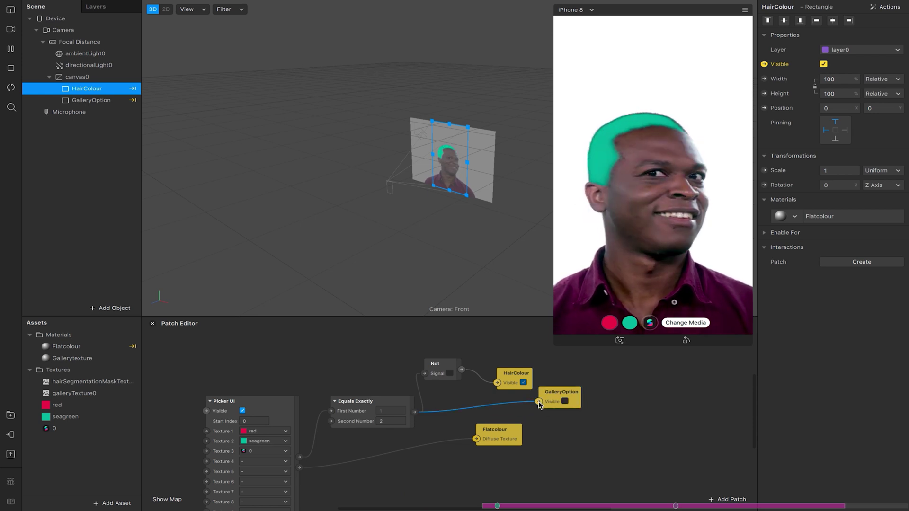
Switch the preview to the long-haired woman's simulation video and test the red, seagreen and gallery picker options.
{"action": "left_click", "coordinate": [649, 323]}
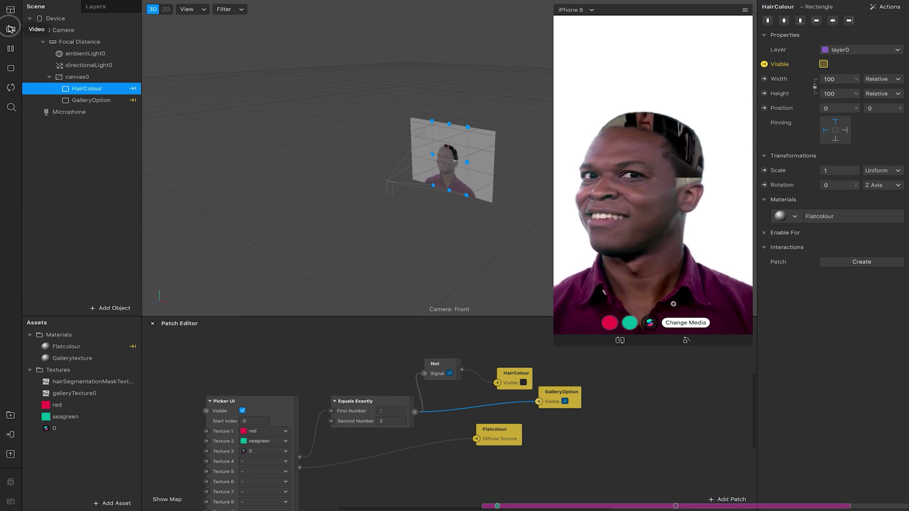
{"action": "left_click", "coordinate": [10, 28]}
{"action": "left_click", "coordinate": [71, 83]}
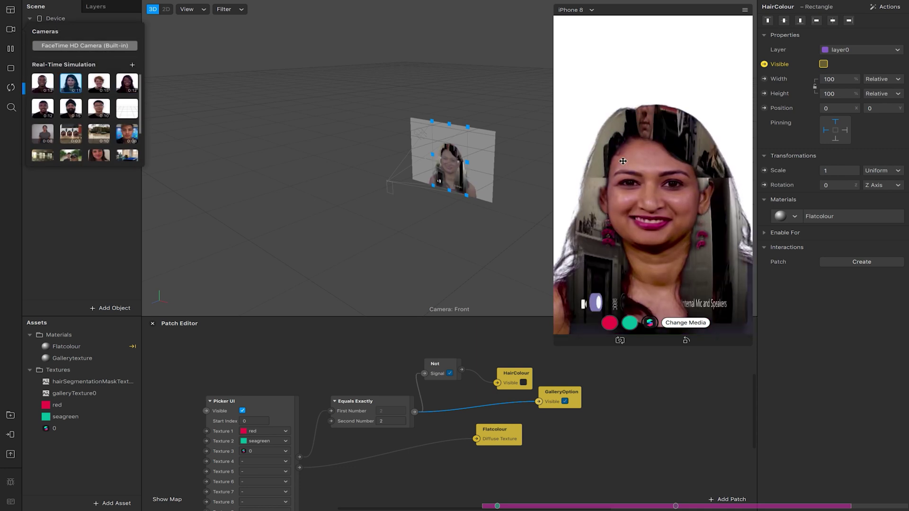
{"action": "left_click", "coordinate": [631, 323]}
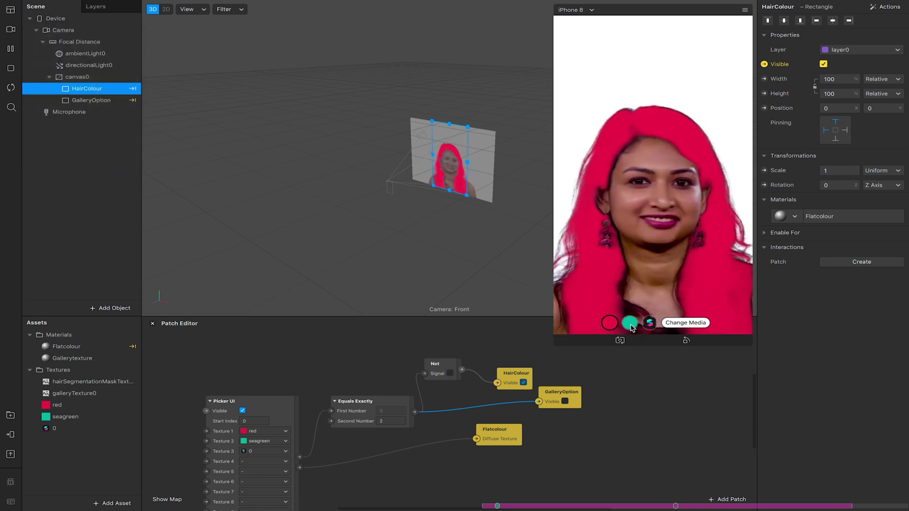
{"action": "left_click", "coordinate": [629, 324]}
{"action": "left_click", "coordinate": [649, 323]}
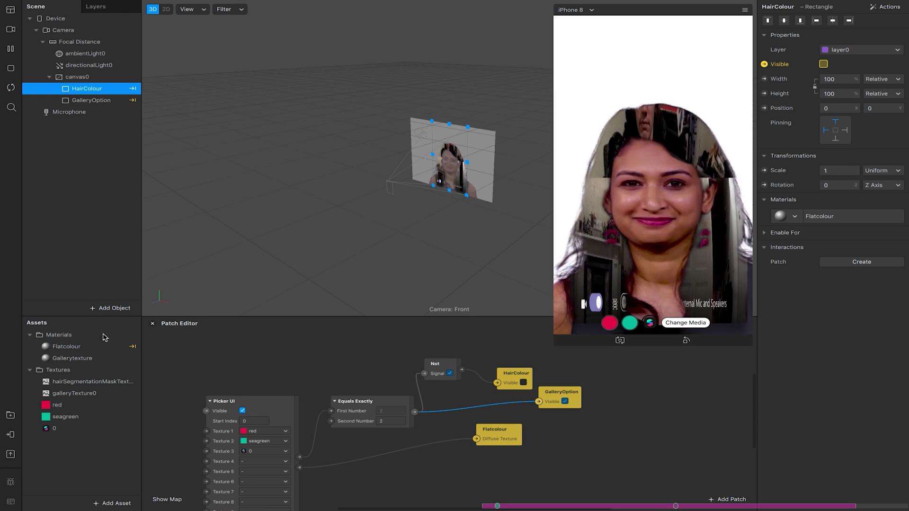
Set the blend mode of the Gallerytexture and Flatcolour materials to Add, leaving Flatcolour's opacity at 100.
{"action": "left_click", "coordinate": [69, 362]}
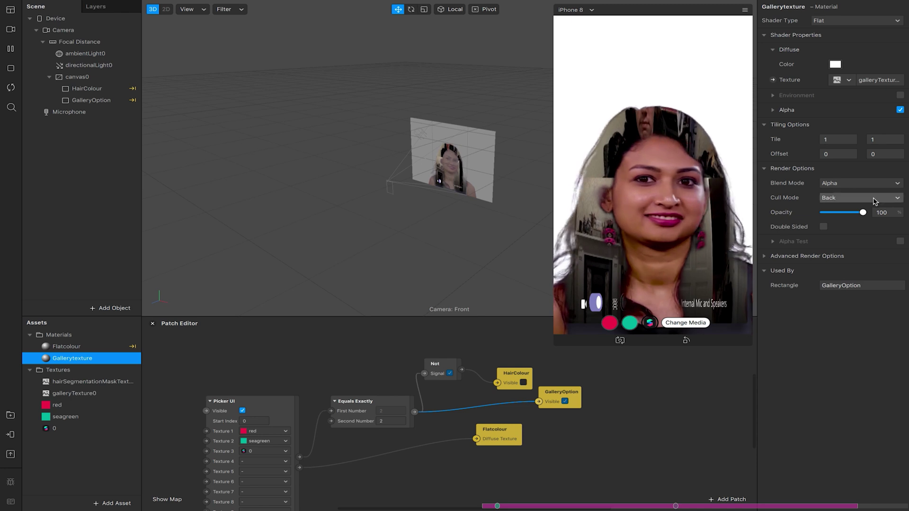
{"action": "left_click", "coordinate": [853, 185]}
{"action": "left_click", "coordinate": [854, 185]}
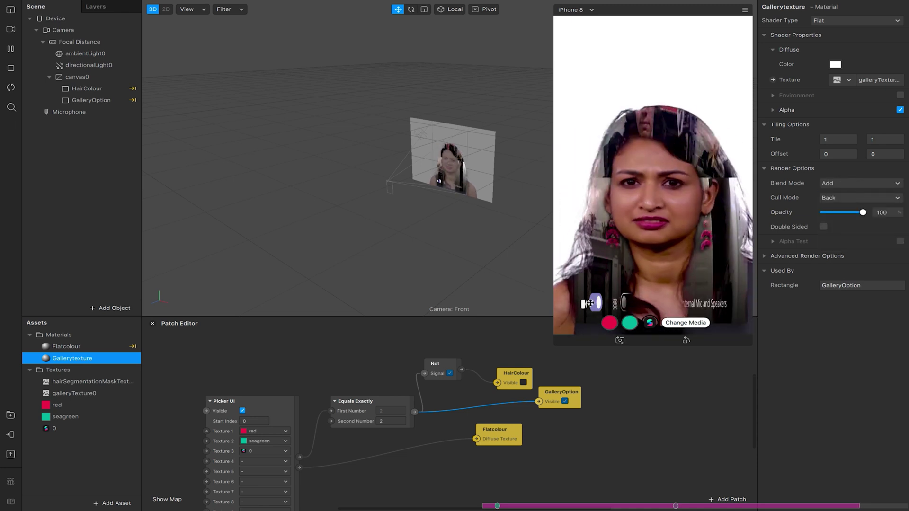
{"action": "left_click", "coordinate": [67, 346]}
{"action": "left_click", "coordinate": [839, 215]}
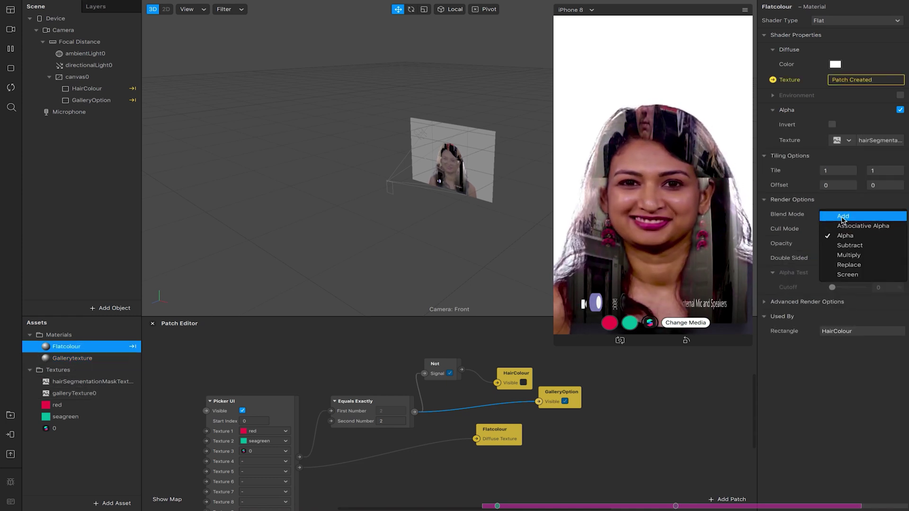
{"action": "left_click", "coordinate": [838, 216]}
{"action": "left_click", "coordinate": [841, 243]}
{"action": "left_click_drag", "start_coordinate": [840, 242], "coordinate": [868, 249]}
Try a darker pale purple diffuse color on the Flatcolour material with the red hair option, and discard the color change.
{"action": "left_click", "coordinate": [611, 326]}
{"action": "left_click", "coordinate": [834, 64]}
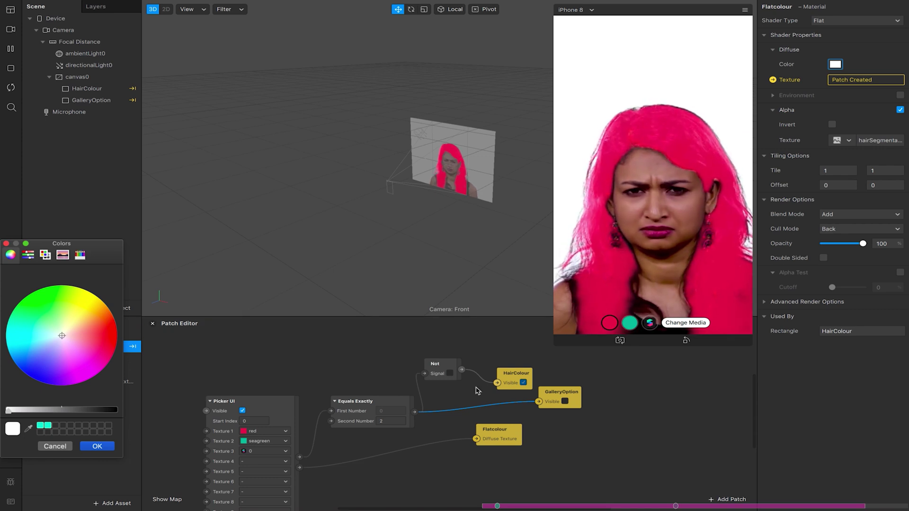
{"action": "left_click", "coordinate": [37, 366]}
{"action": "left_click_drag", "start_coordinate": [37, 369], "coordinate": [64, 341]}
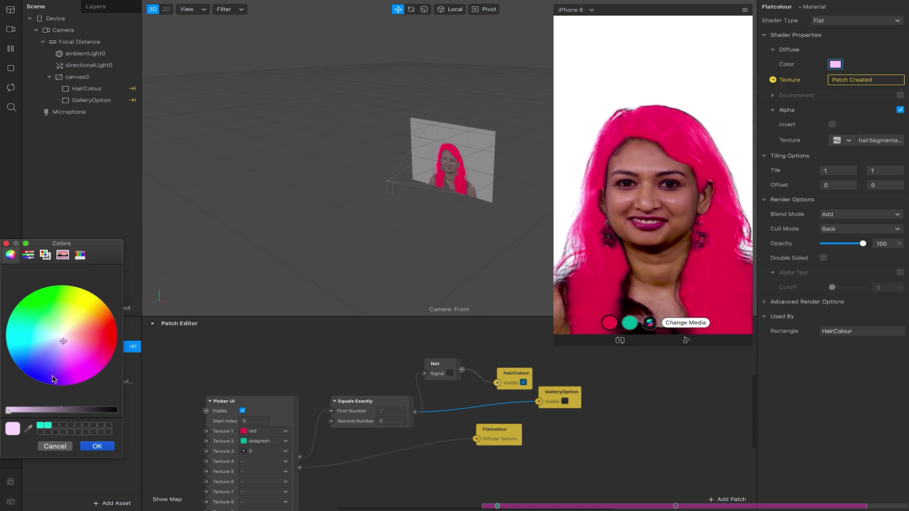
{"action": "left_click", "coordinate": [51, 410]}
{"action": "left_click_drag", "start_coordinate": [51, 409], "coordinate": [41, 409]}
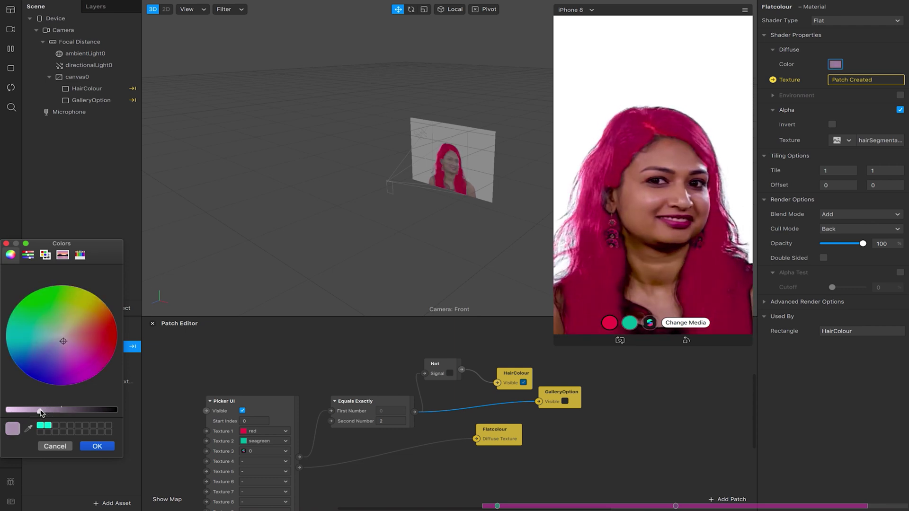
{"action": "left_click", "coordinate": [59, 447]}
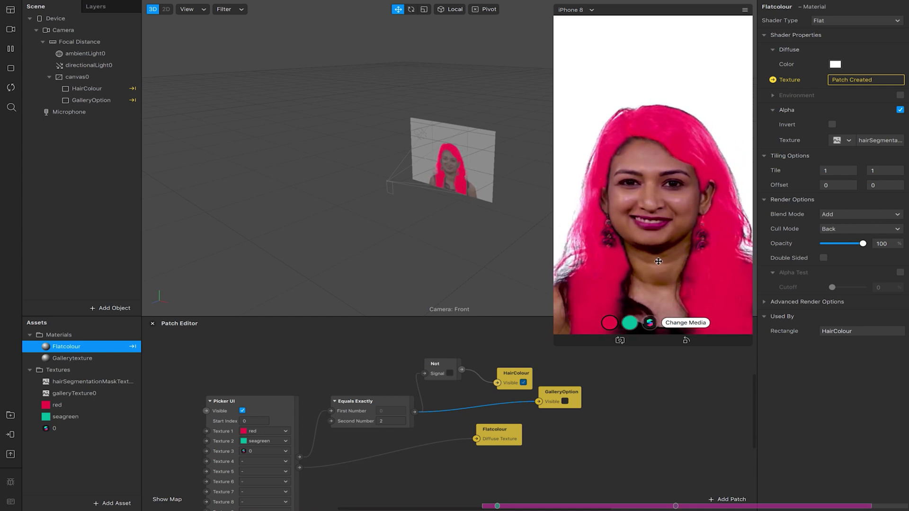
Deselect the patch connection to GalleryOption and preview the seagreen hair option.
{"action": "left_click", "coordinate": [455, 421]}
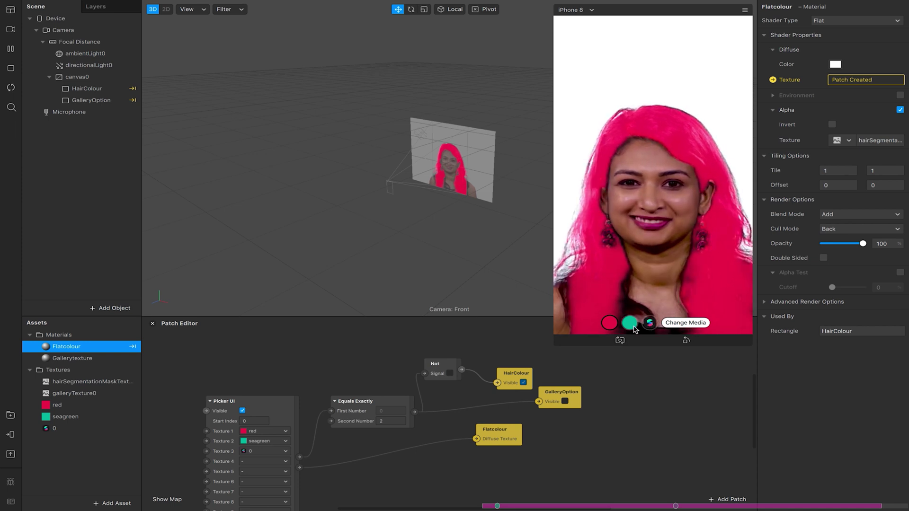
{"action": "left_click", "coordinate": [629, 324]}
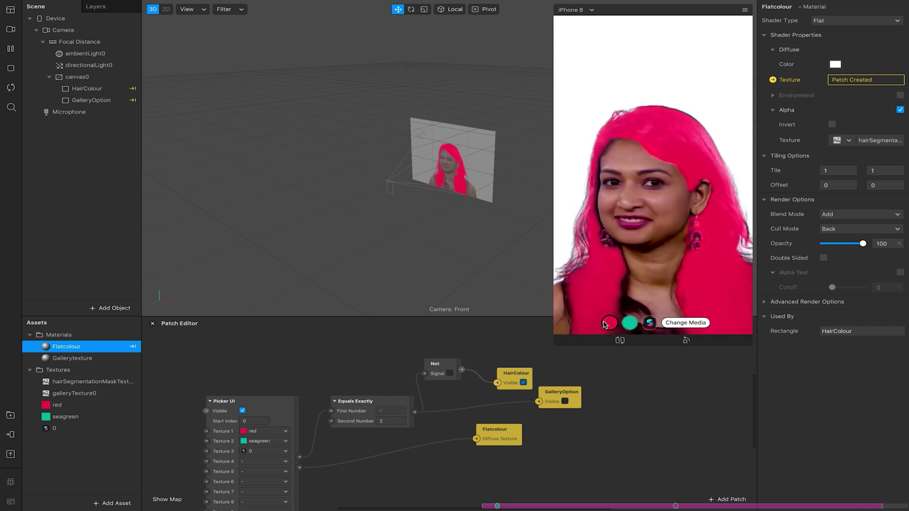